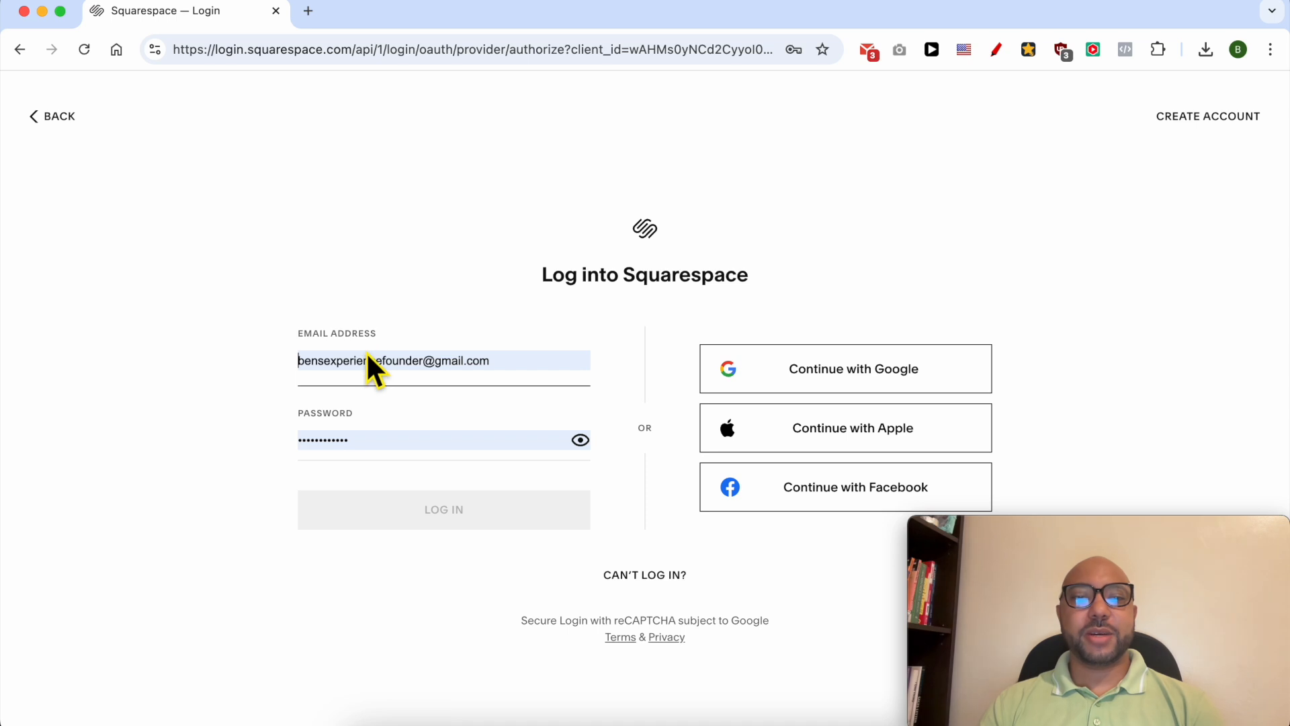
- Log in with the prefilled credentials and open the page list of the Pine Retaurant2 website
click(379, 510)
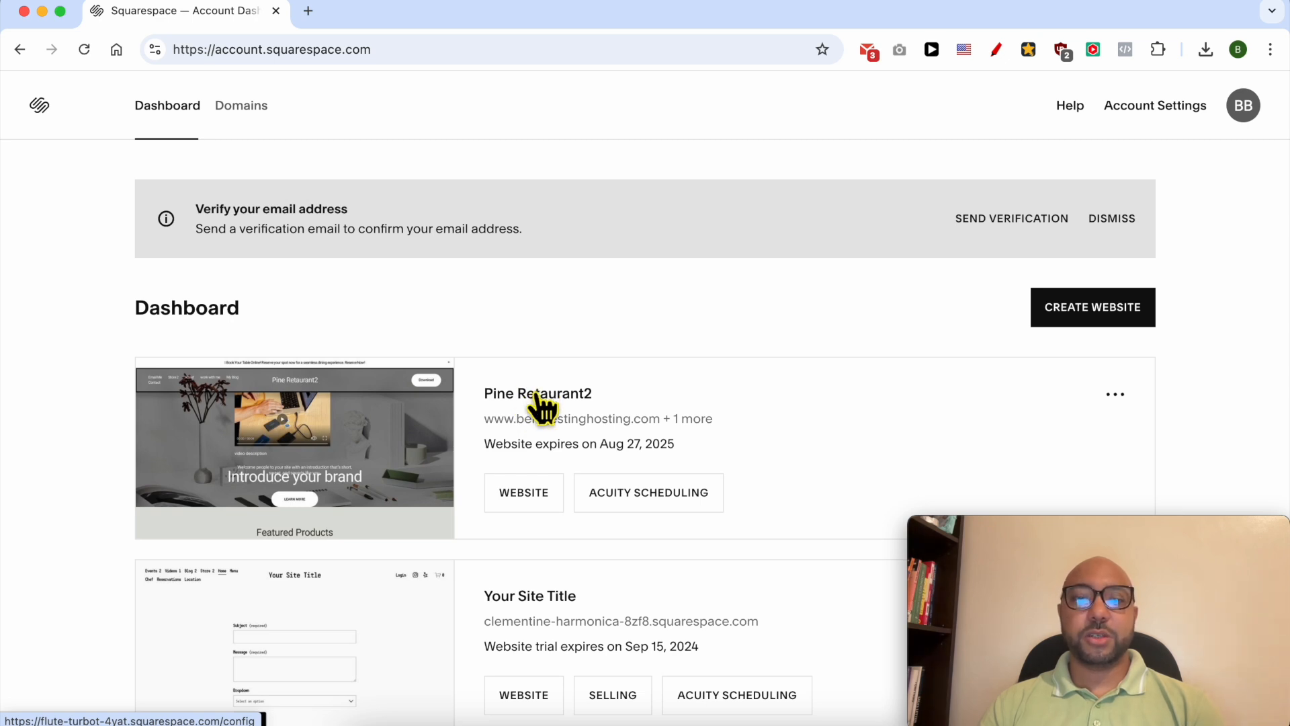
click(521, 497)
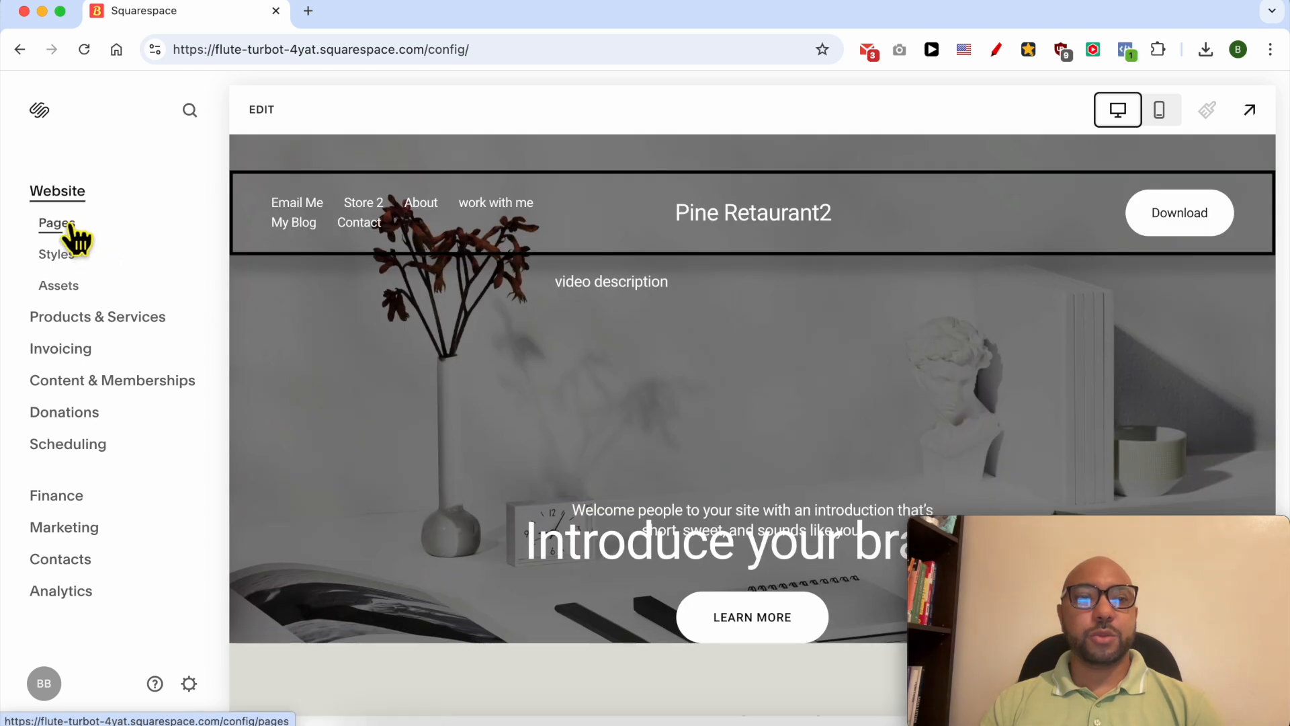
click(69, 226)
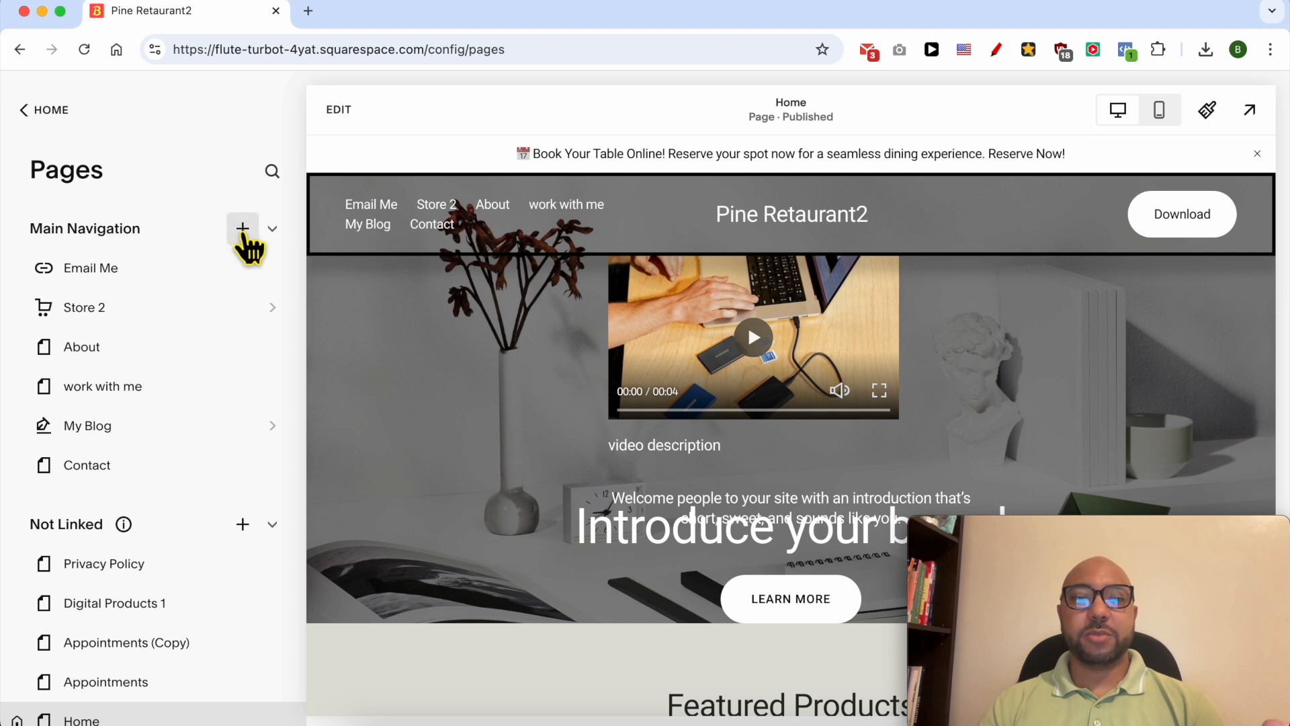
- Add an events page with the "Upcoming events." banner layout to the main navigation and name it Events
click(243, 228)
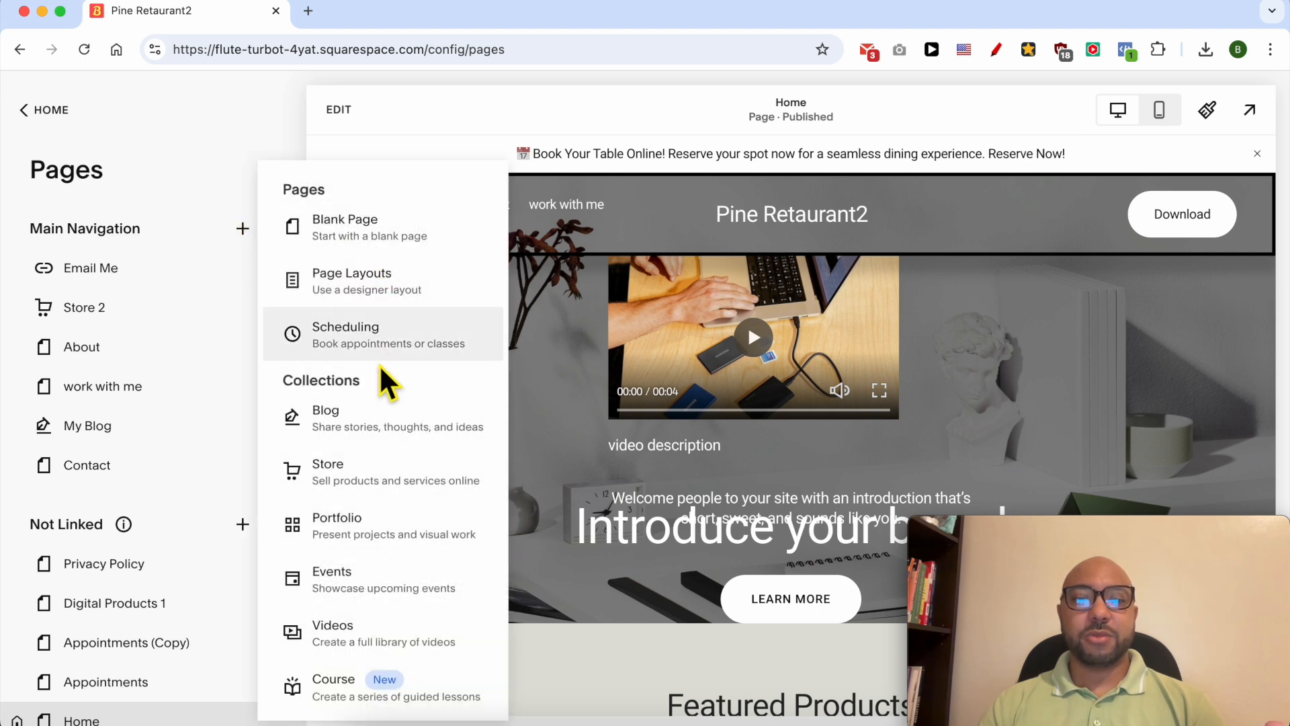
click(379, 589)
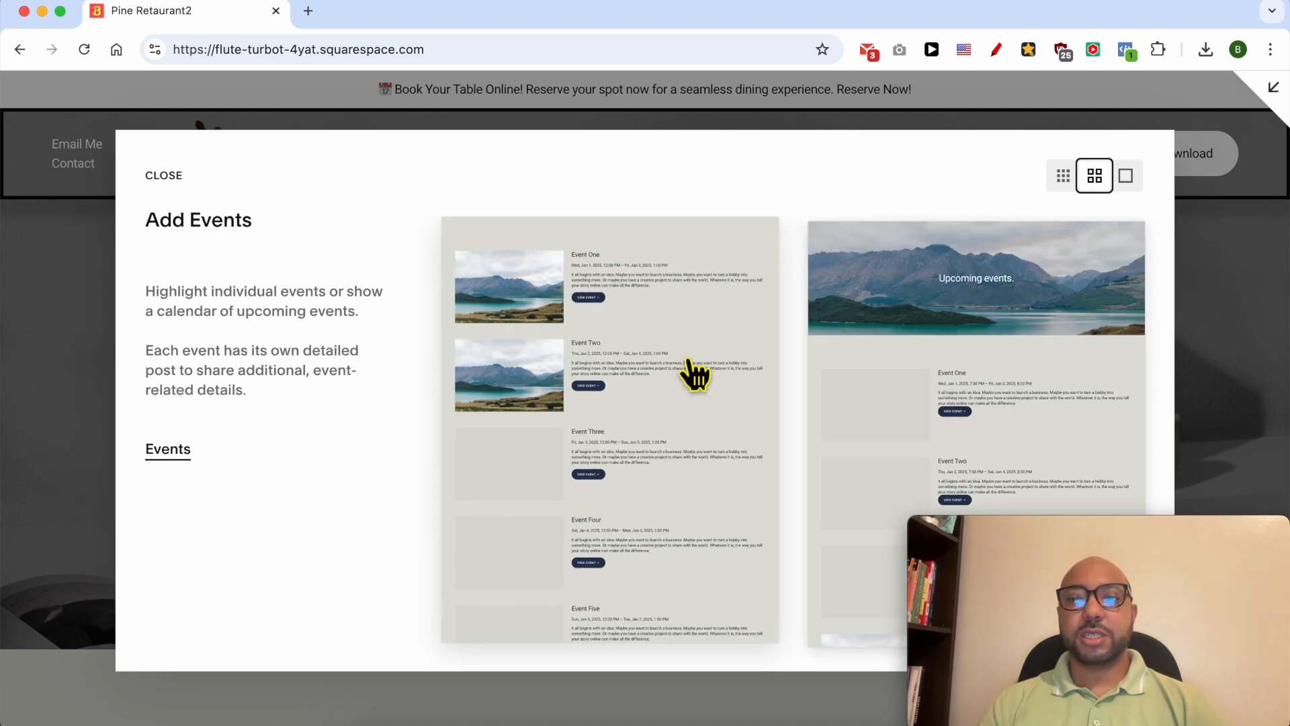
click(980, 323)
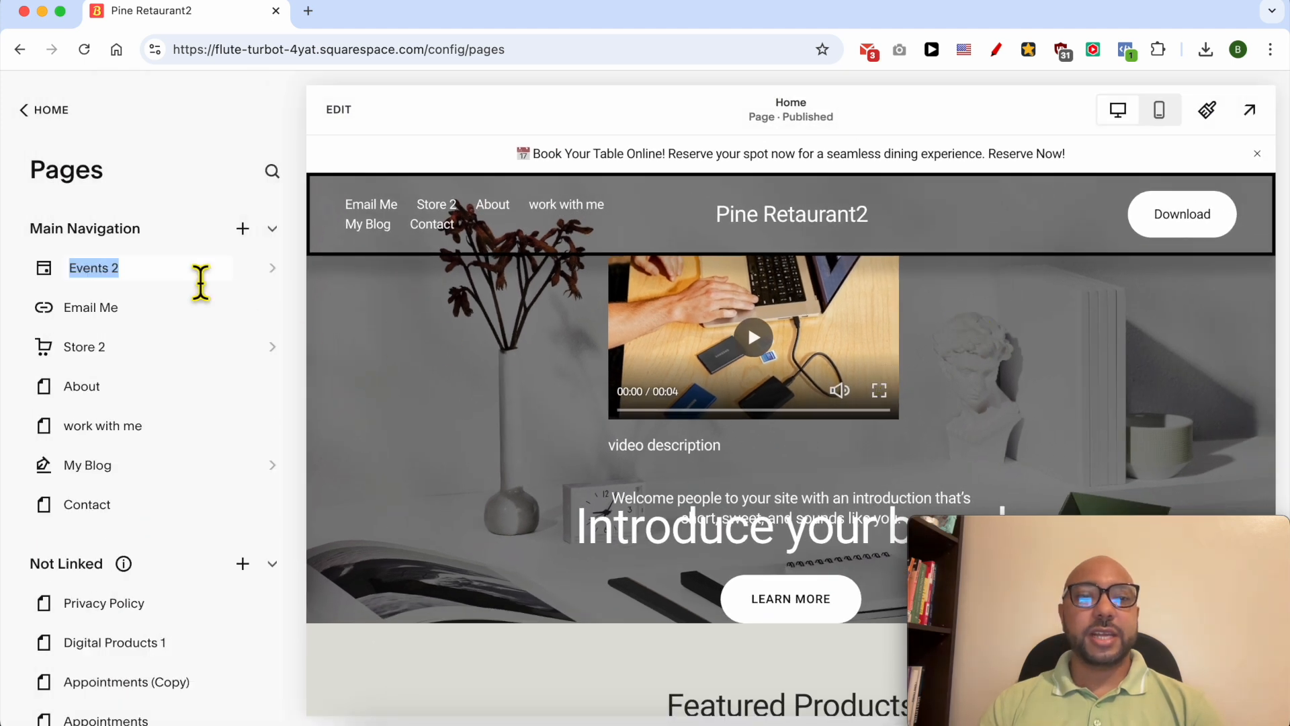
click(172, 276)
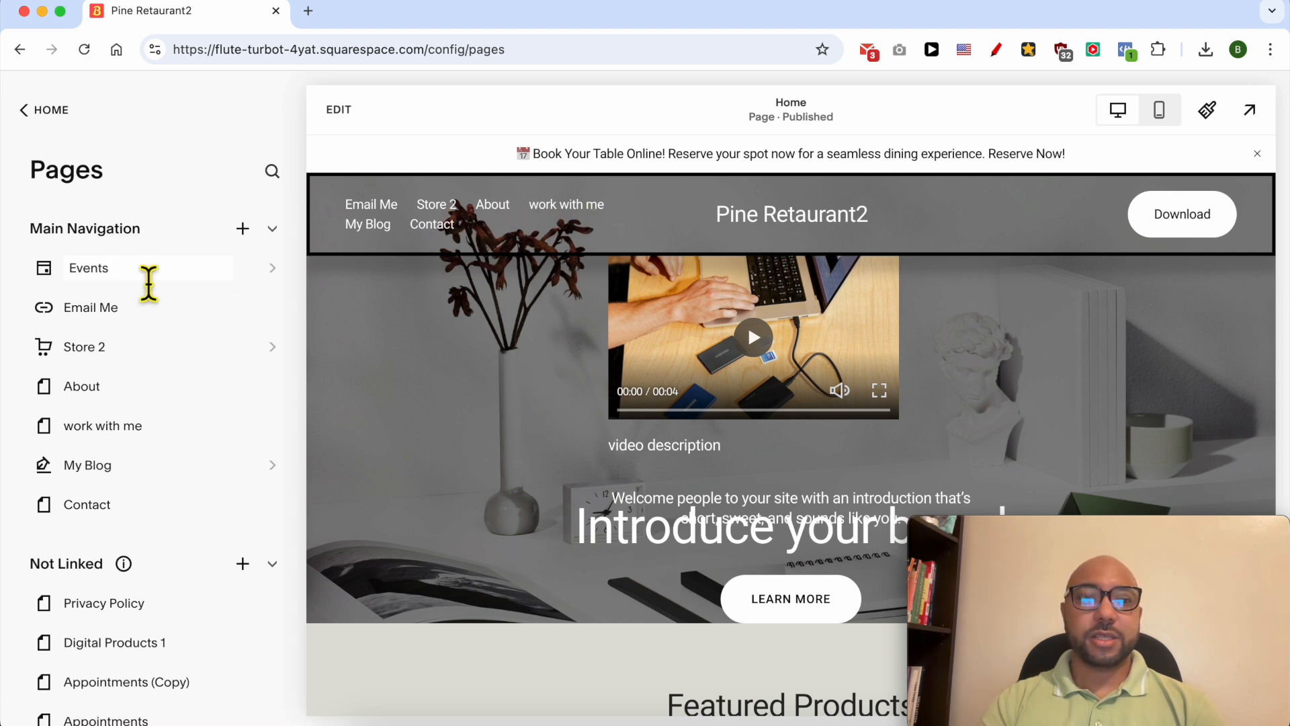
key(Return)
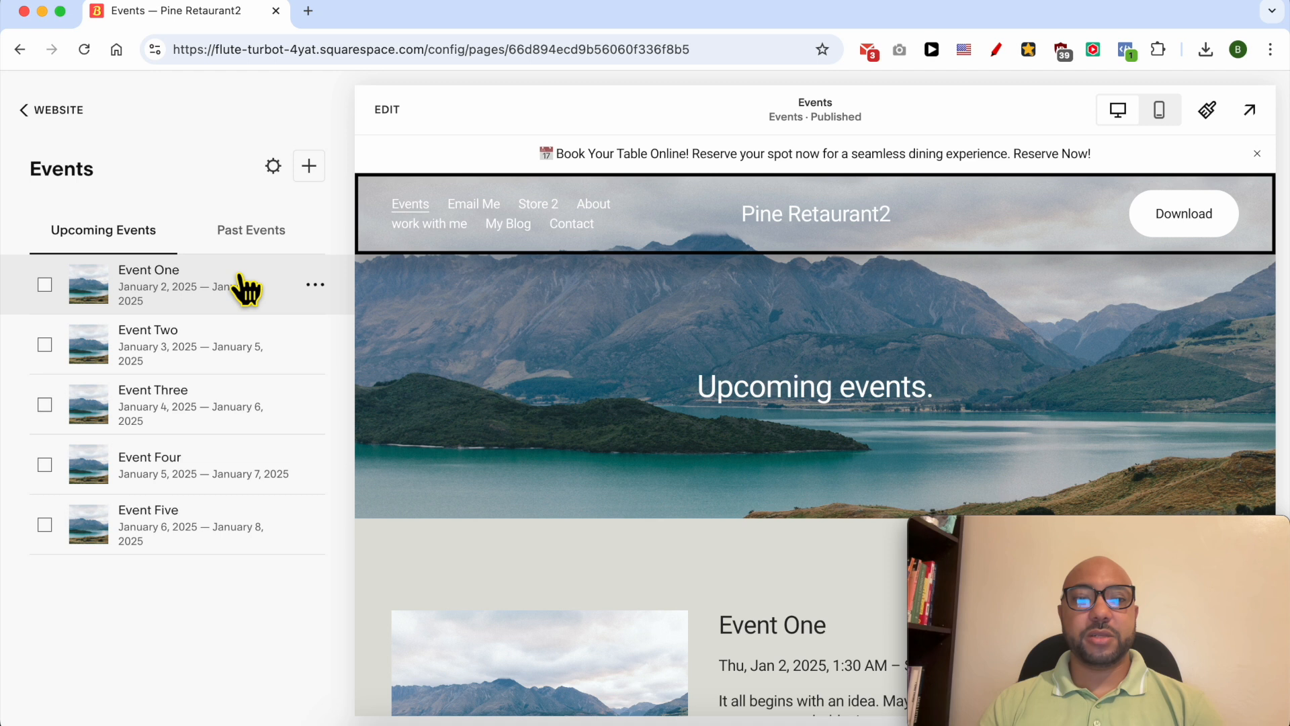
- Delete the sample event Event One from the upcoming events
click(318, 296)
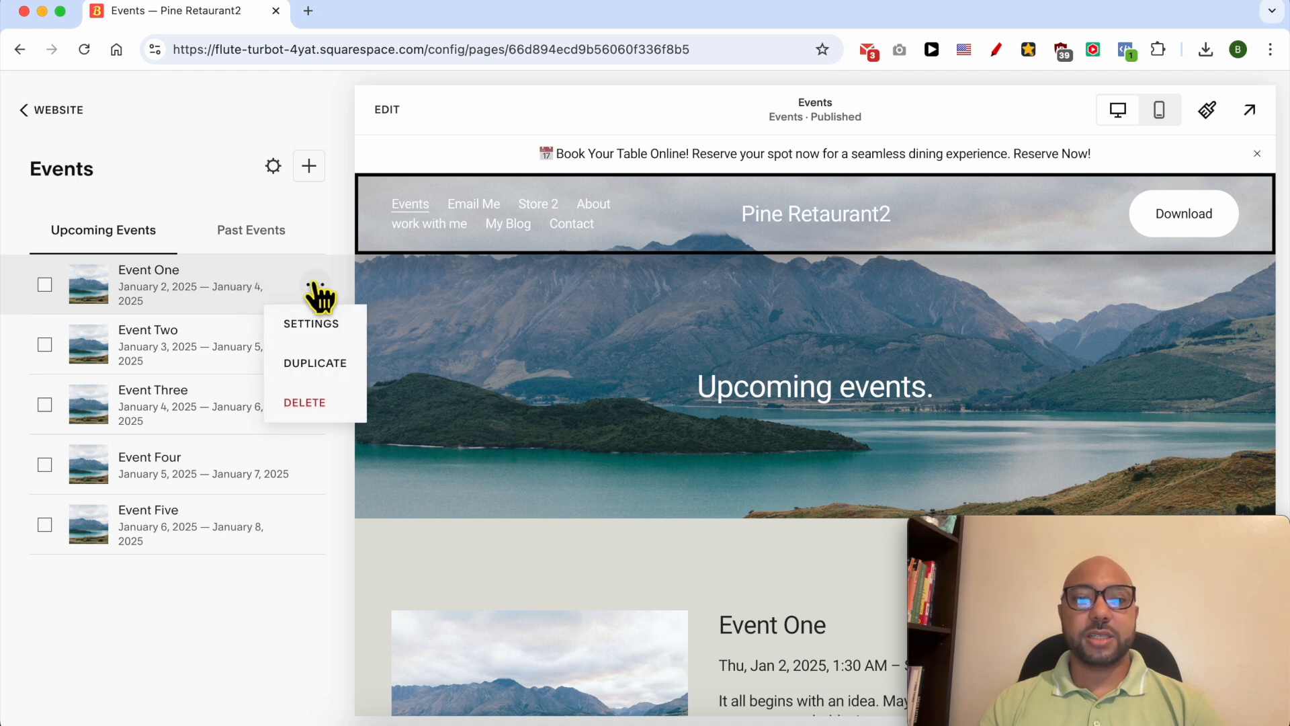
click(322, 403)
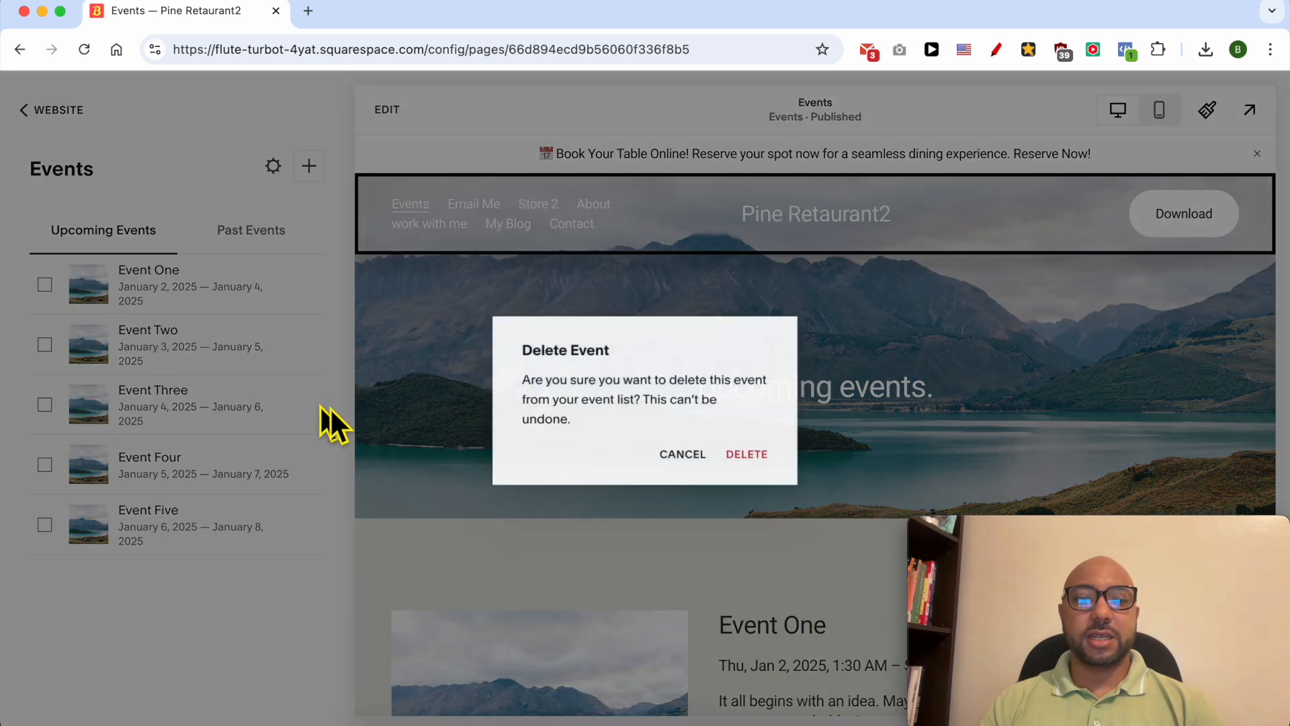
click(765, 458)
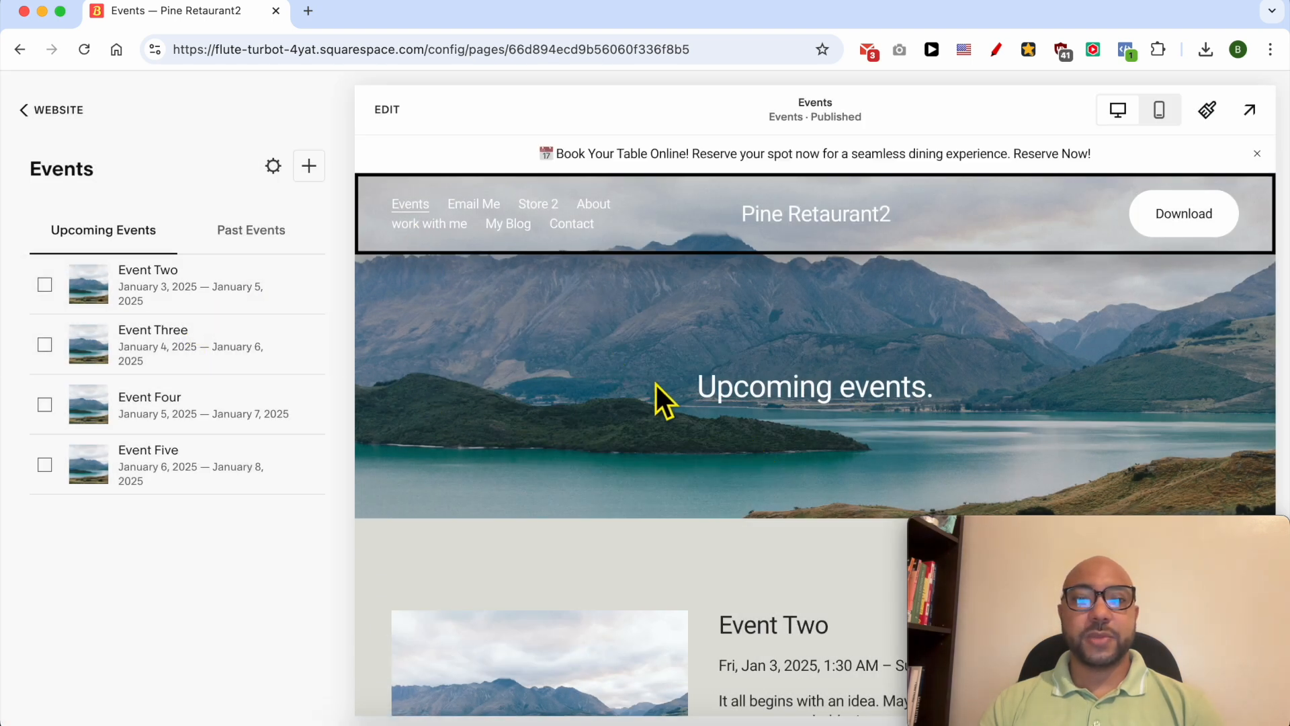
scroll(659, 390, down, 14)
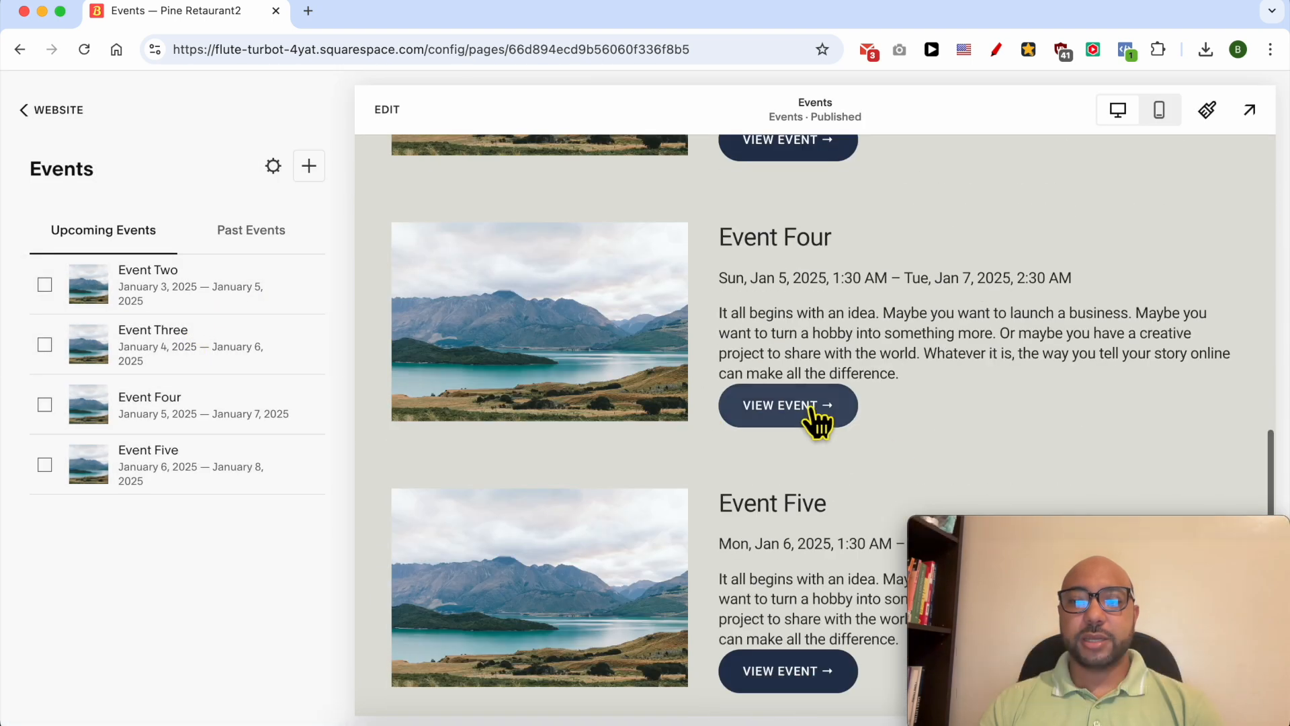
scroll(813, 420, down, 5)
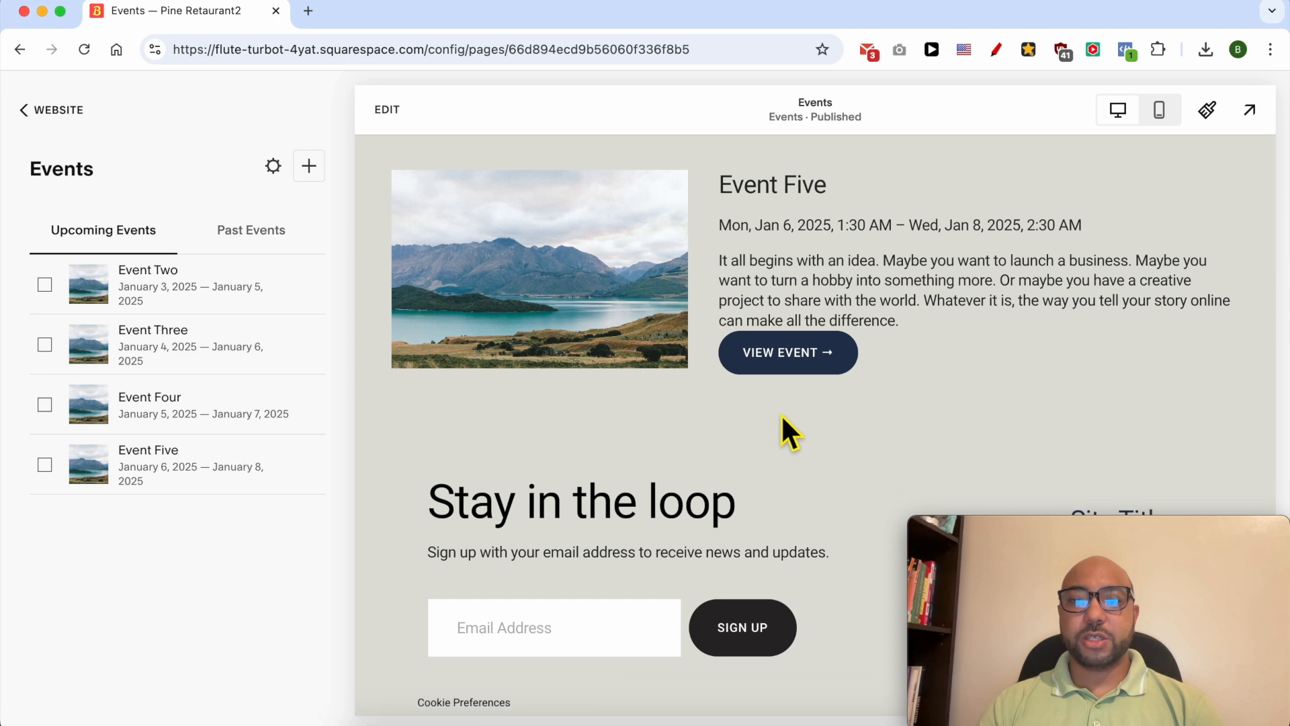
scroll(784, 390, up, 20)
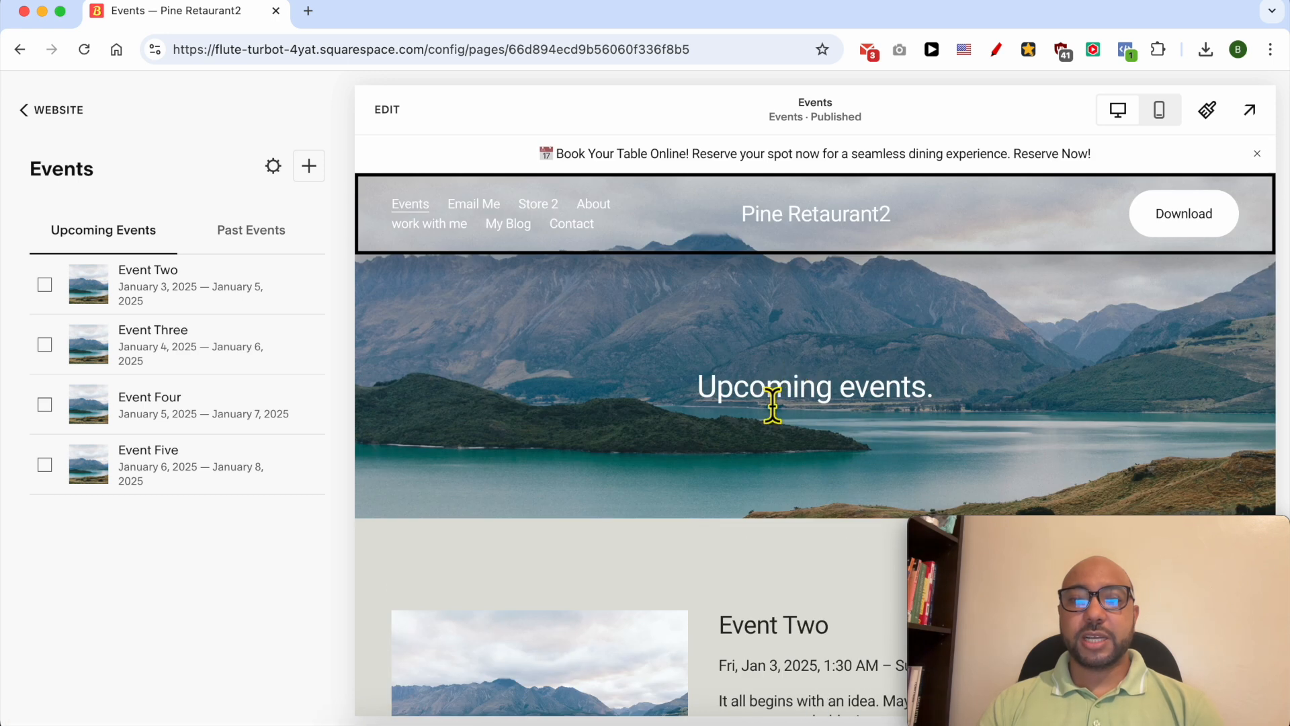
- Create a new event on the Events page with the title "Offline Meet up"
click(308, 166)
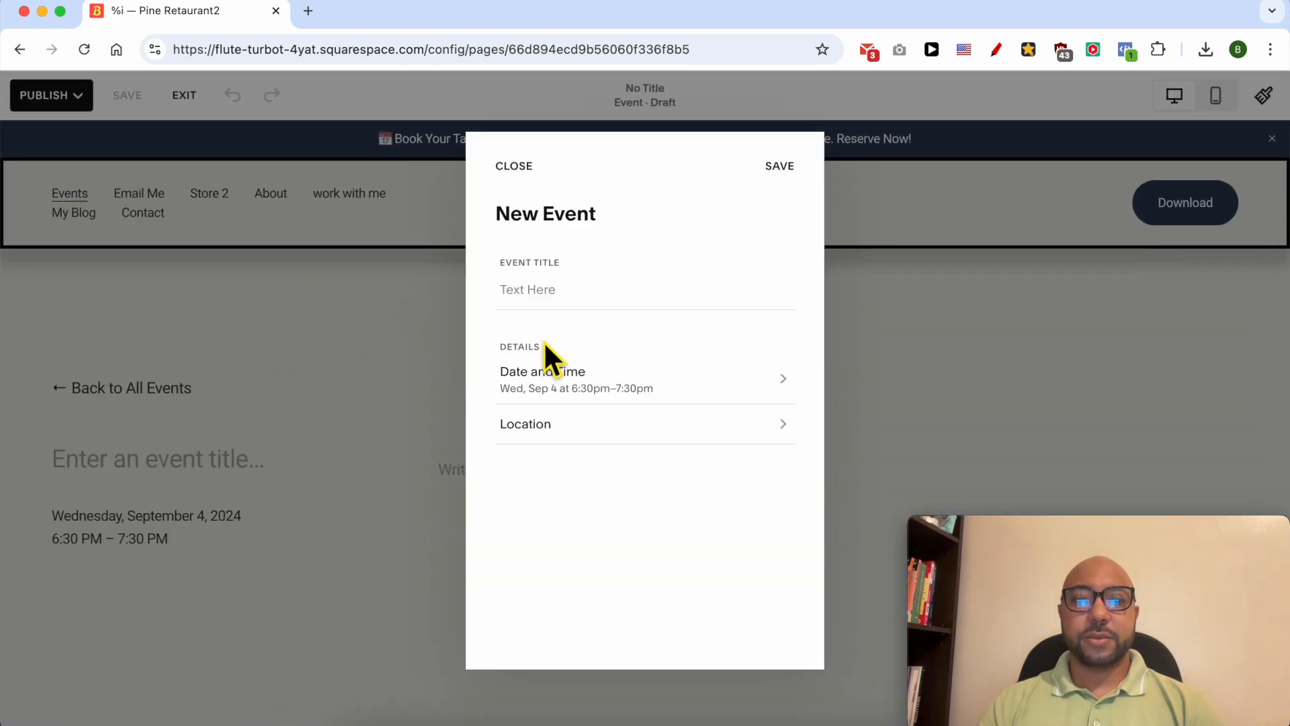
click(543, 290)
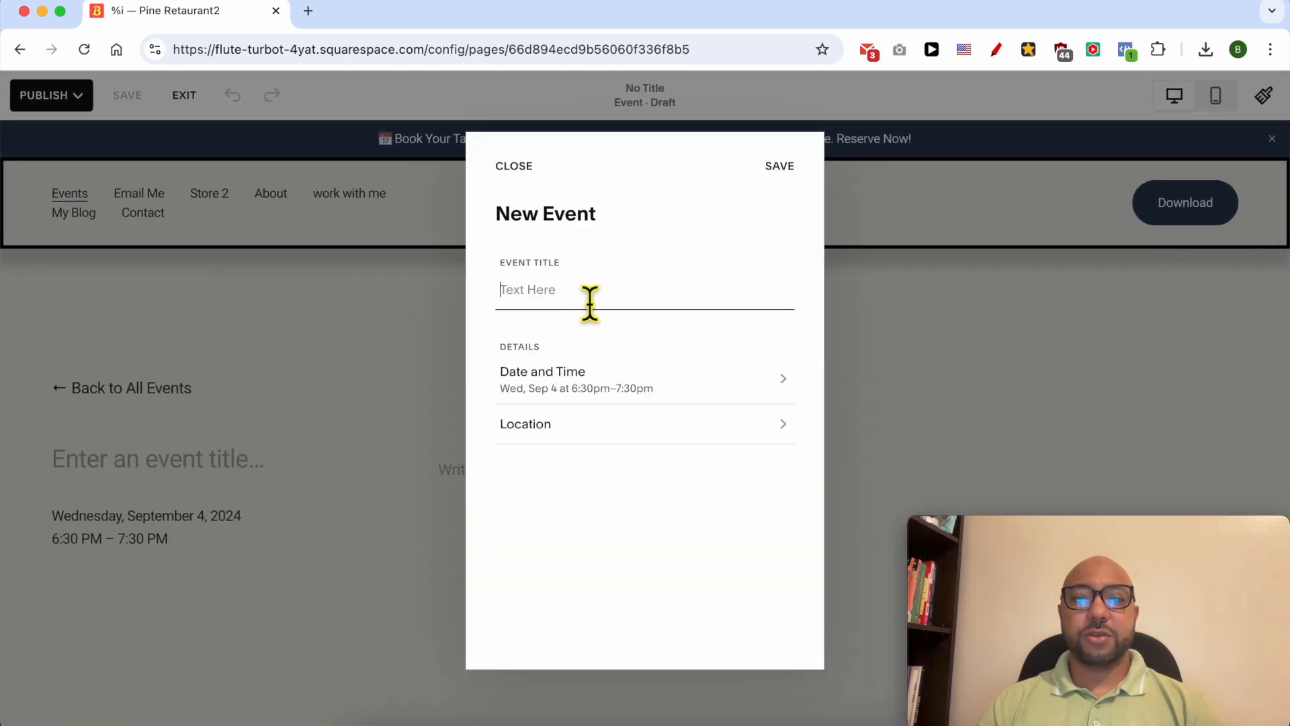
text(M)
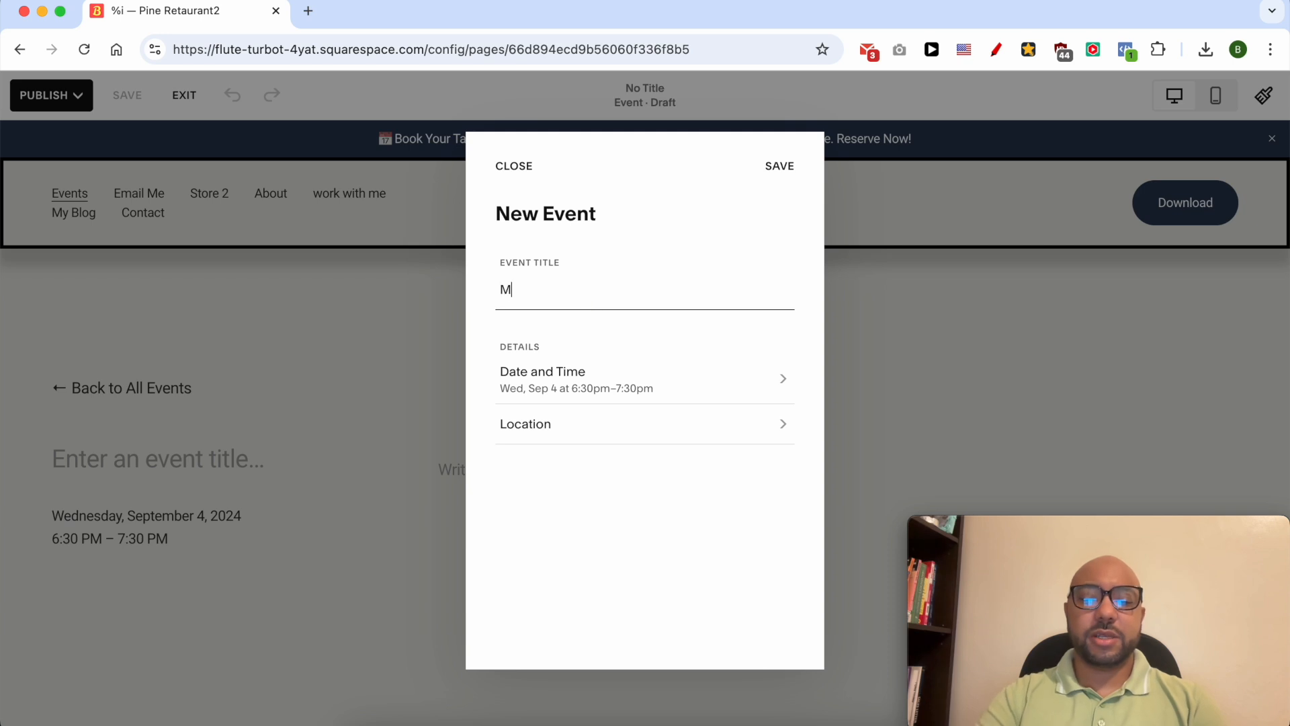
text(eeOffline Meet up)
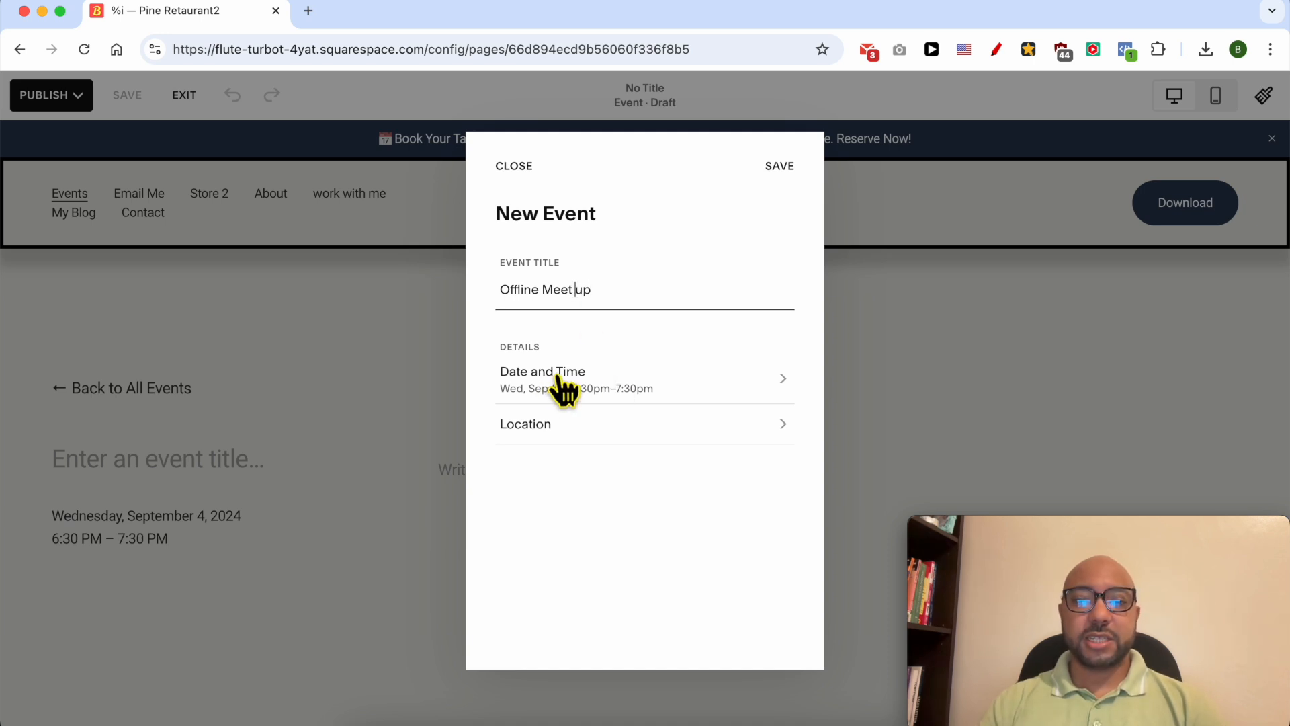
- Set the event to start on September 6, 2024 at 9:30 PM and end on September 7 at 12:55 AM
click(566, 379)
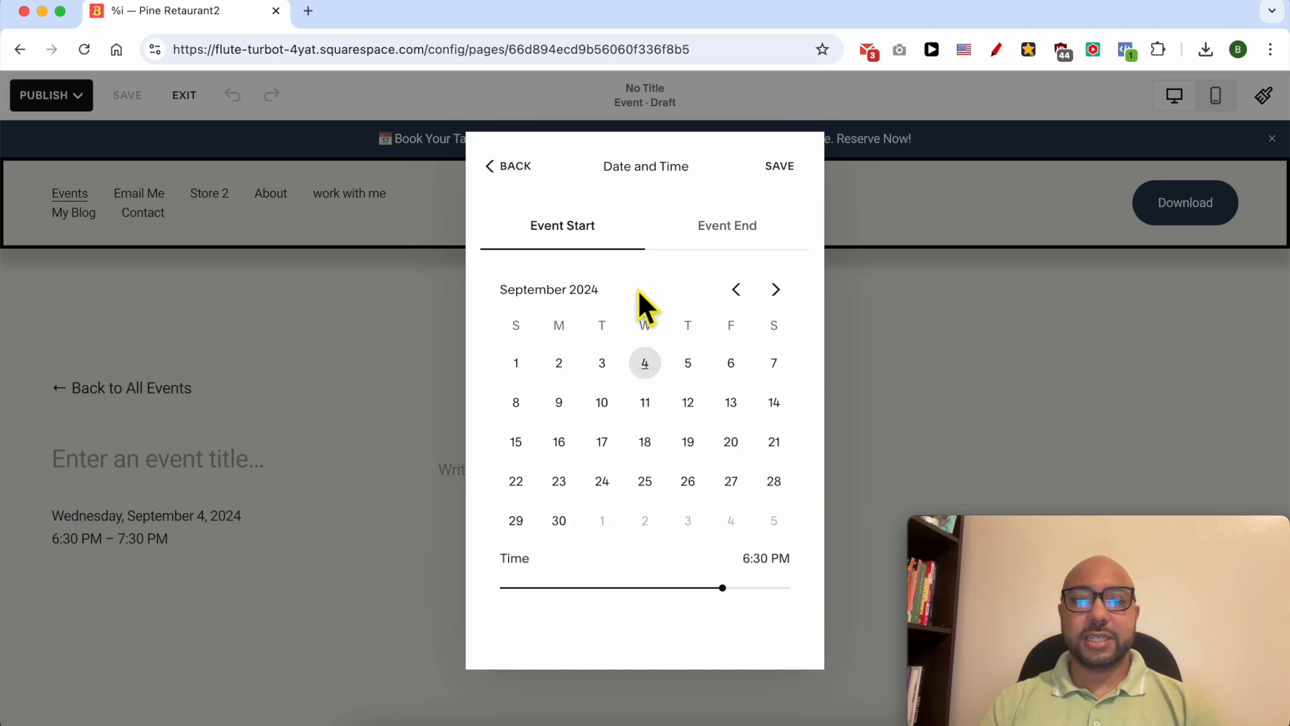
click(733, 369)
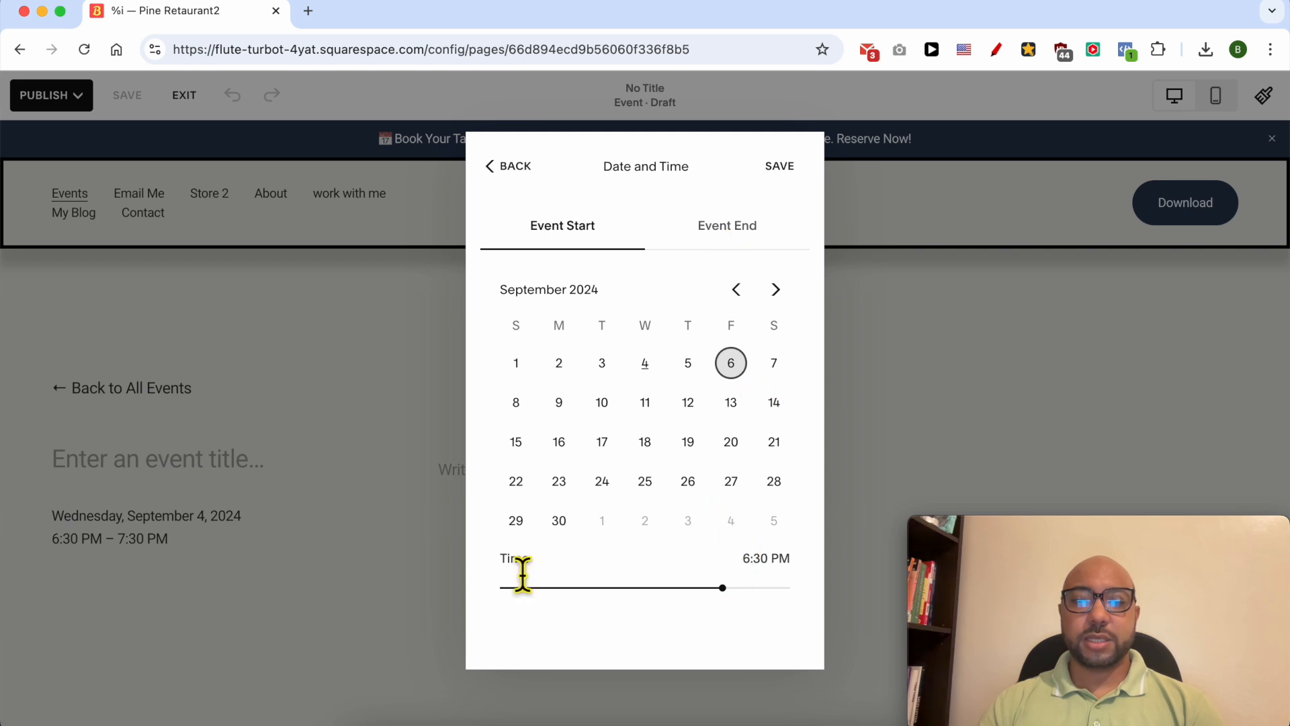
drag(722, 589, 773, 603)
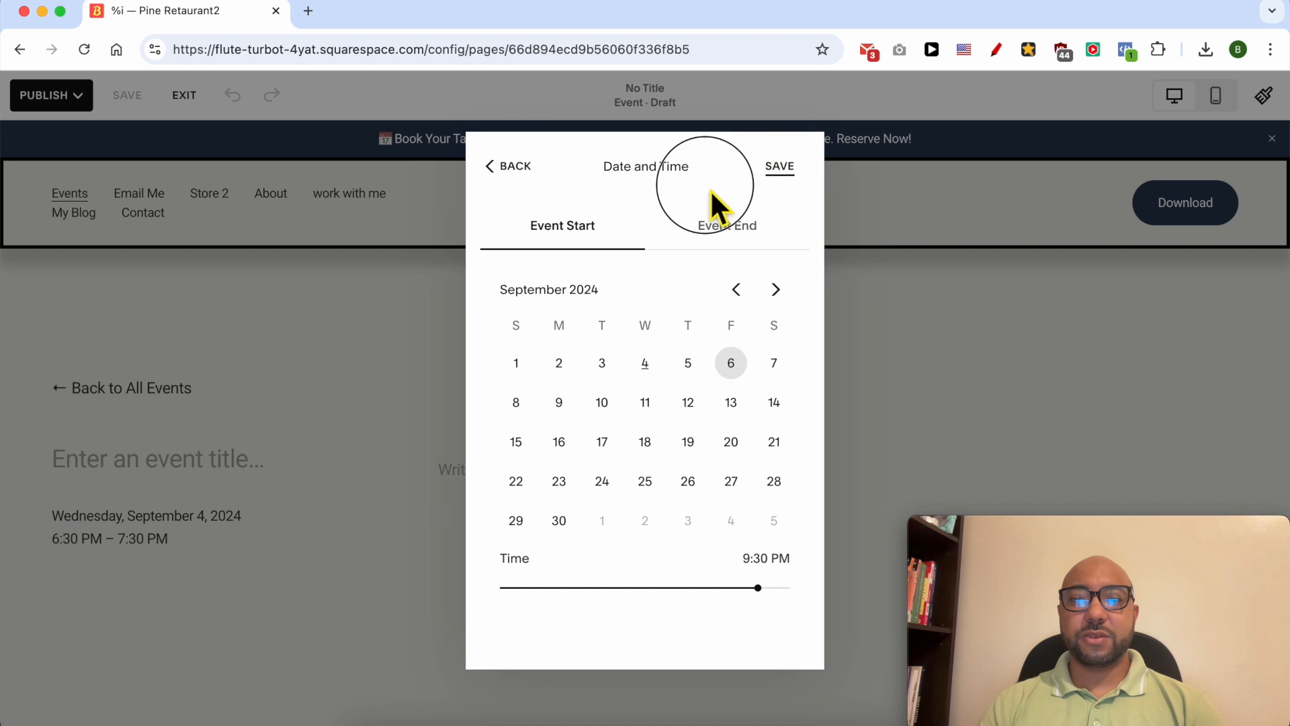
click(521, 172)
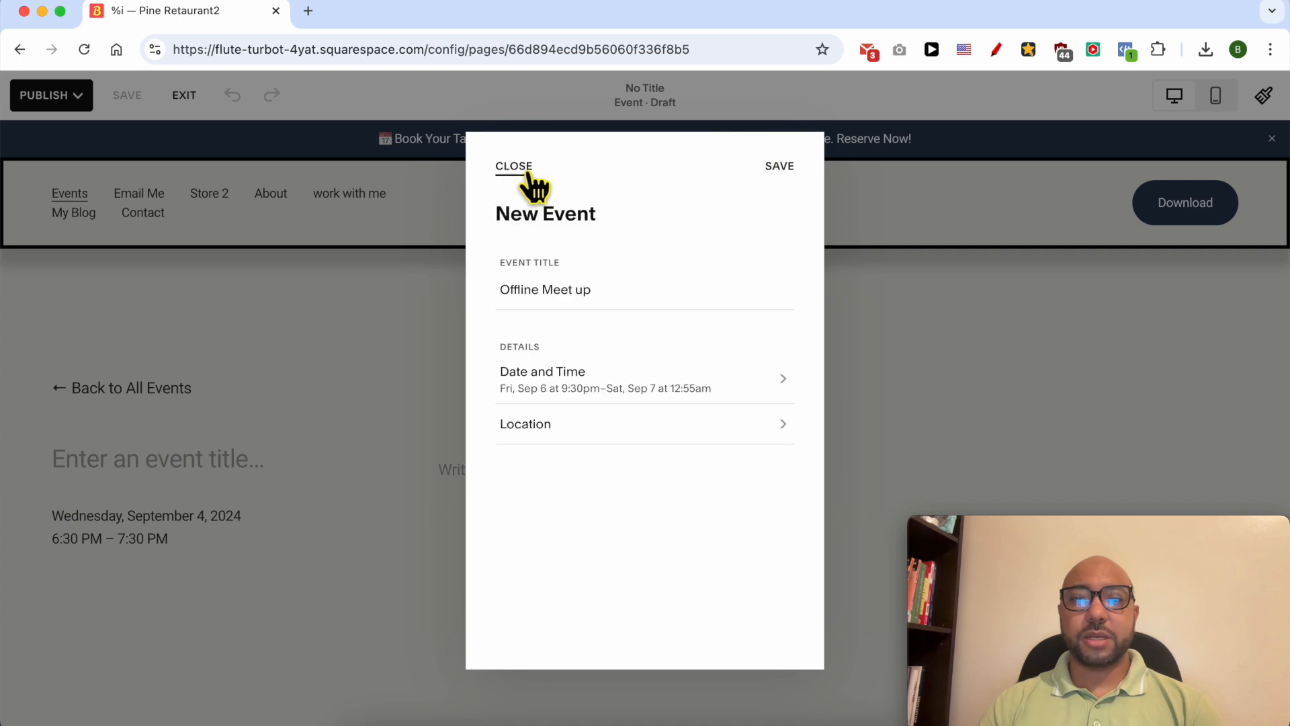
- Set the event's location by placing the map marker in Jersey City, NJ, and save the event details
click(584, 426)
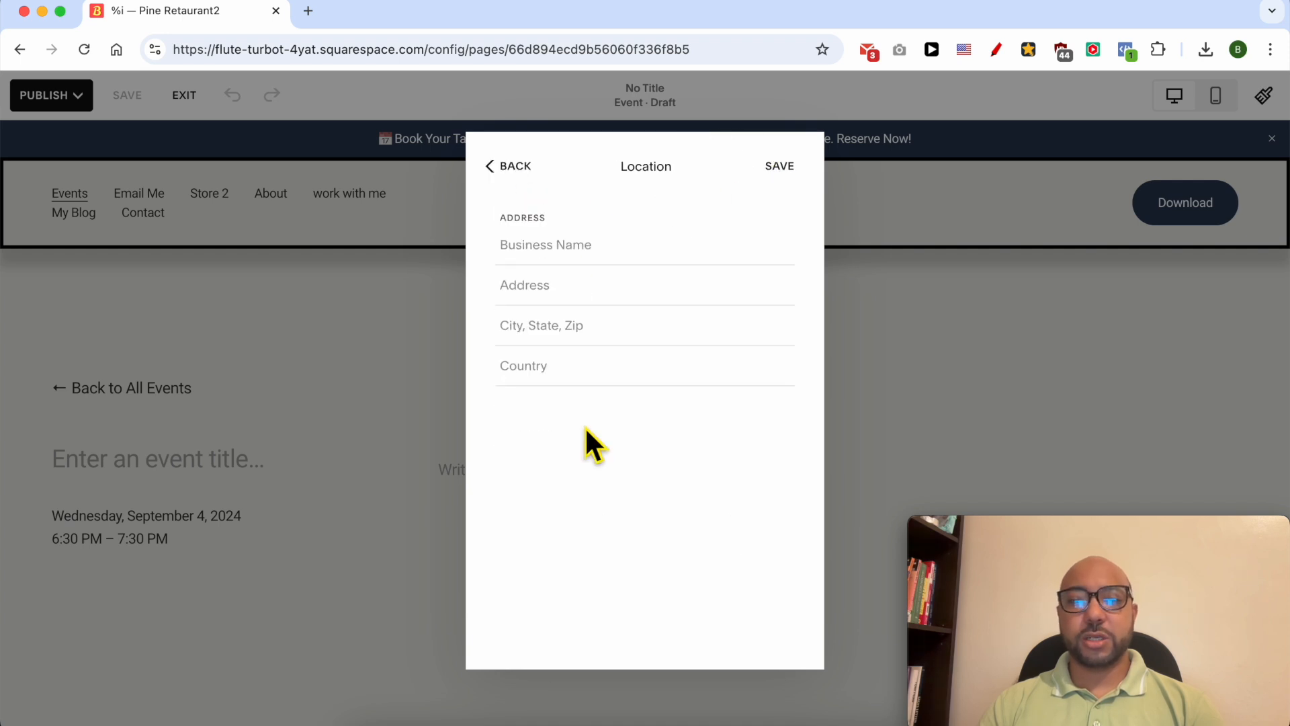
click(596, 262)
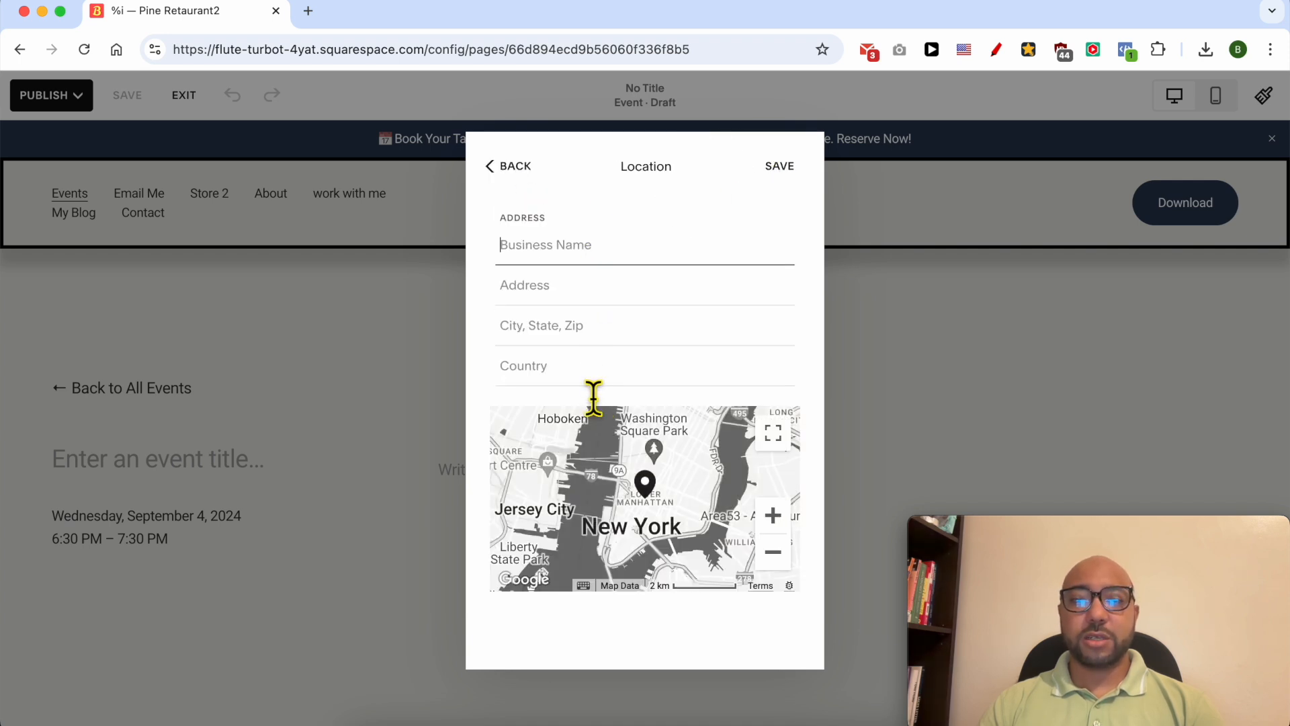
drag(648, 490, 595, 493)
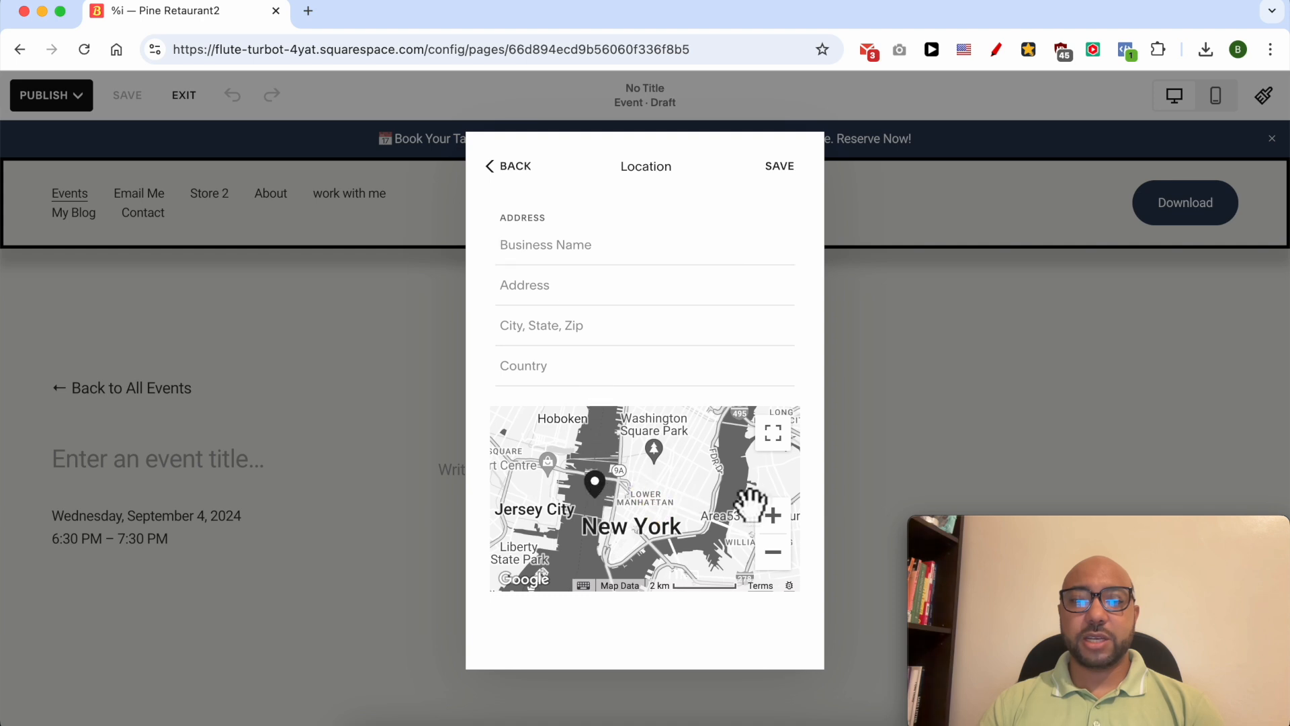
click(773, 552)
mouse_move(664, 470)
mouse_down()
mouse_move(690, 481)
mouse_move(566, 486)
mouse_up()
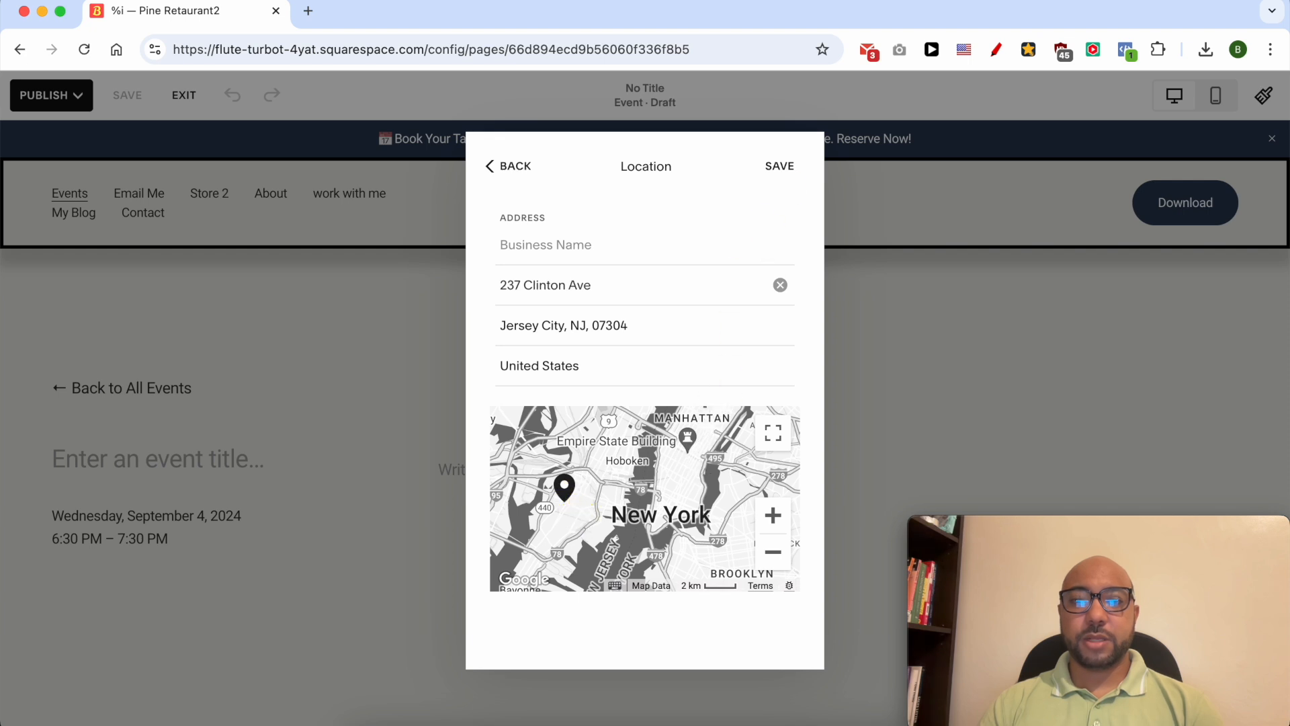
click(781, 167)
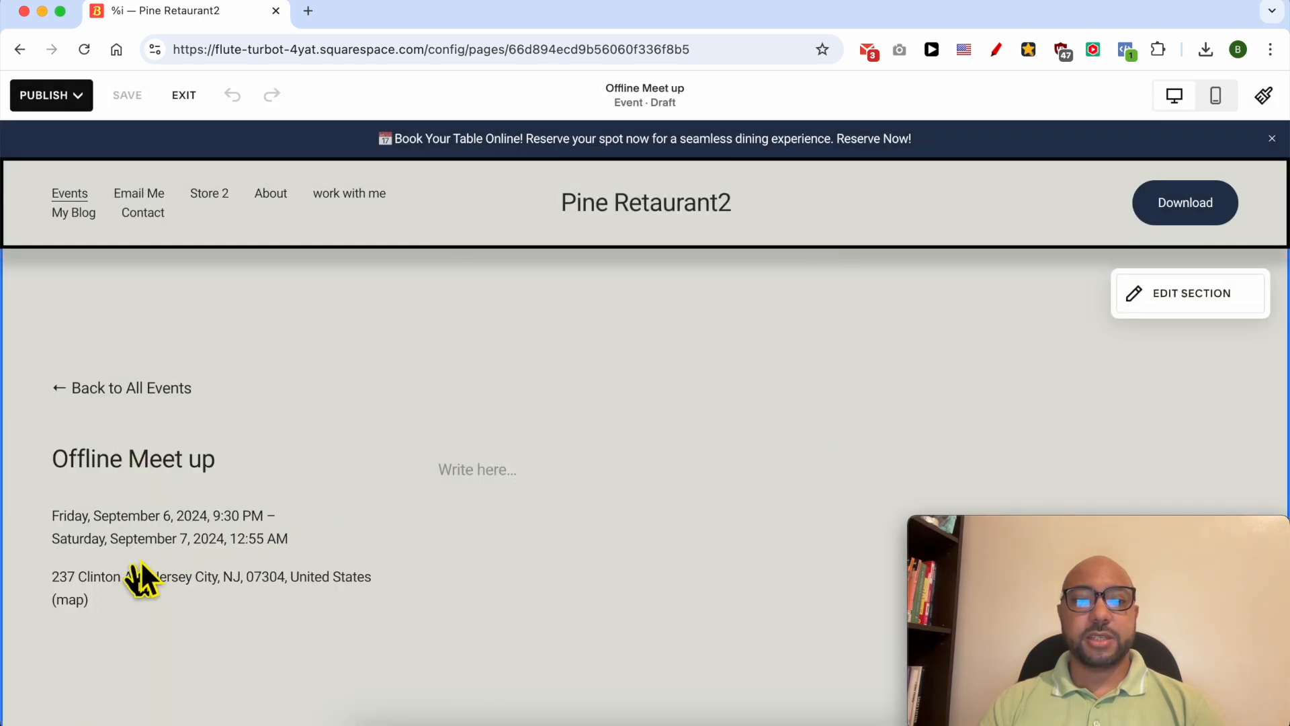
triple_click(156, 460)
drag(54, 515, 304, 537)
drag(27, 589, 158, 610)
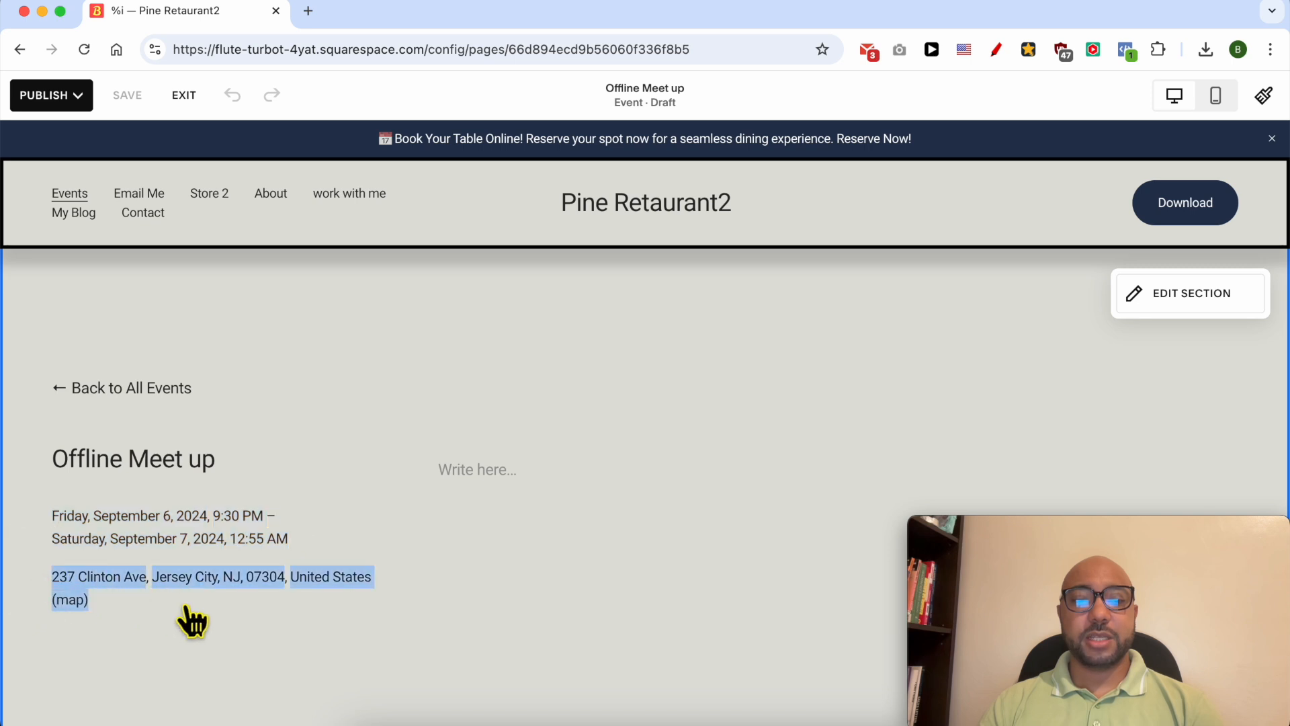
- Write the event description with a bullet "what to bring with you." followed by the paragraph "What you should not do."
click(478, 482)
click(501, 491)
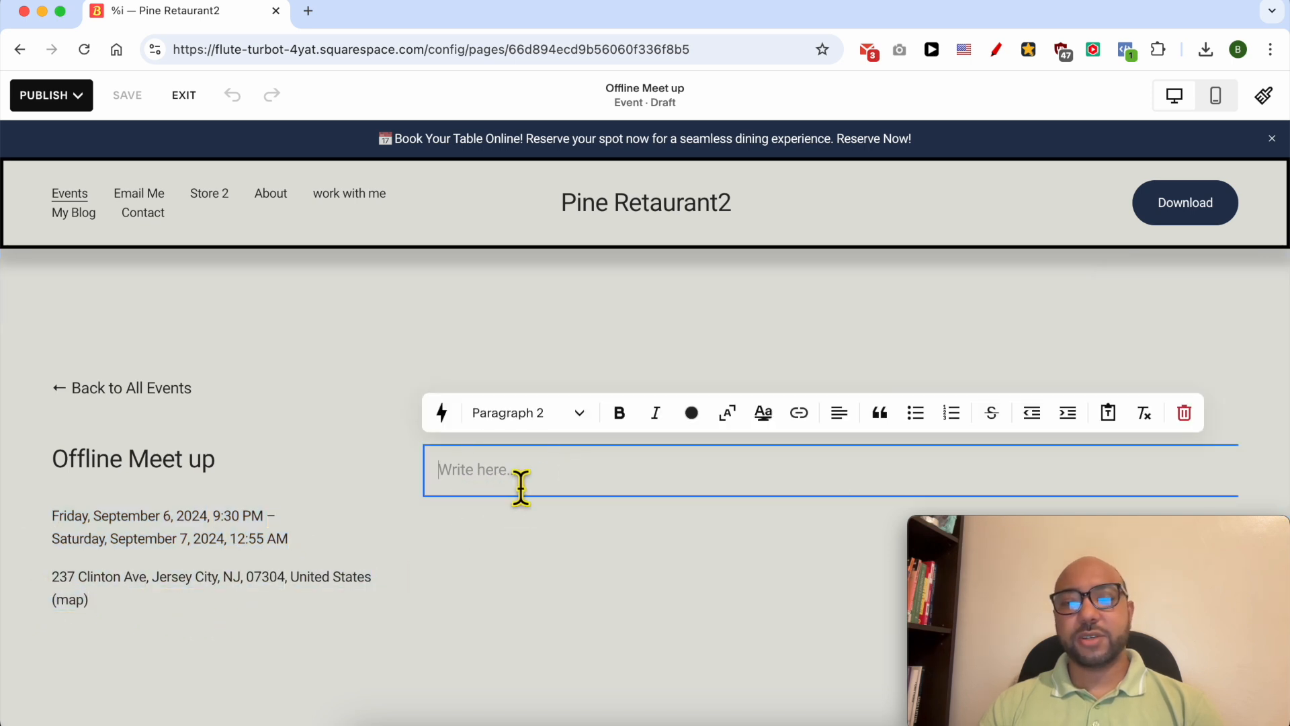
text(- )
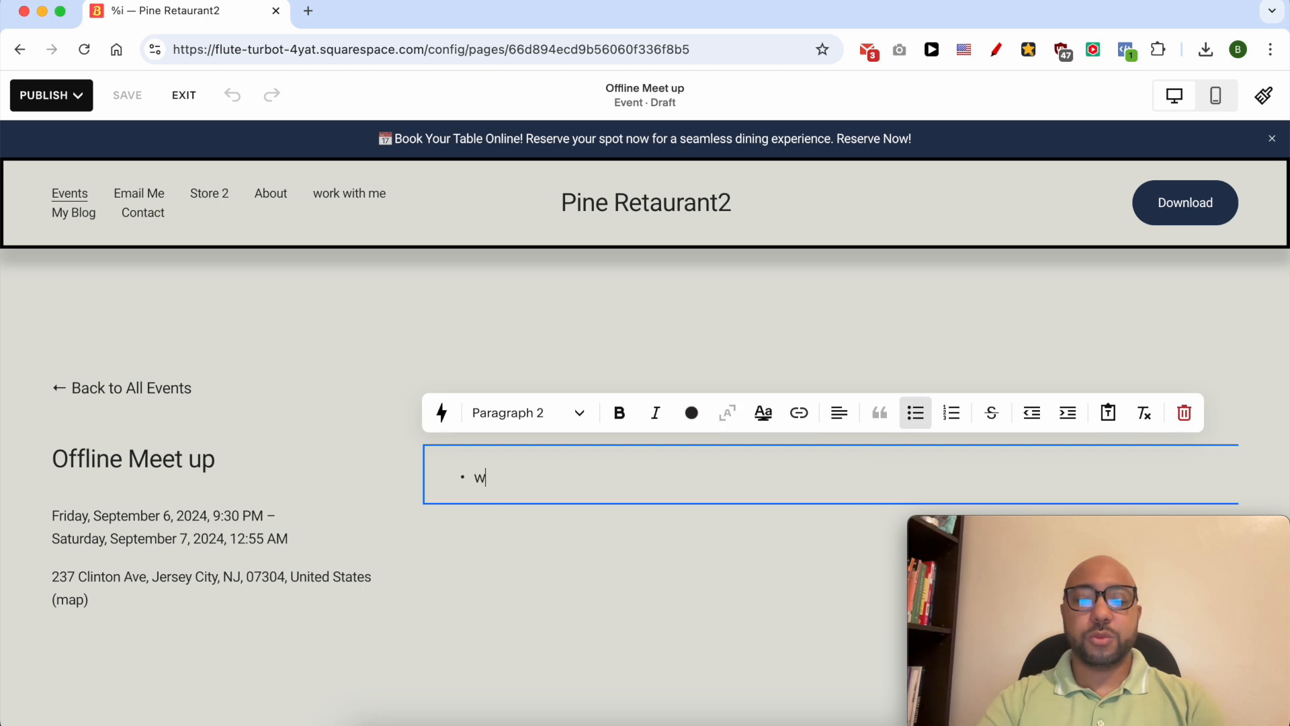
text(.)
key(Return)
key(Return)
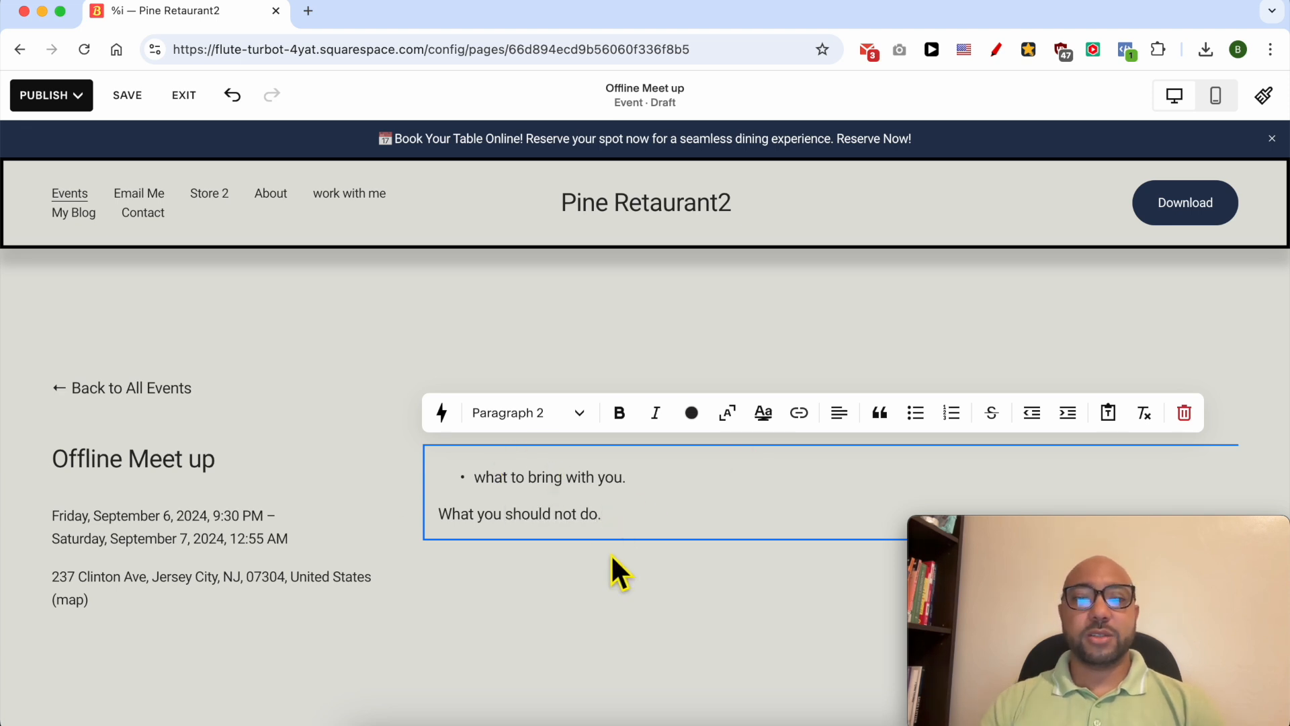
click(591, 552)
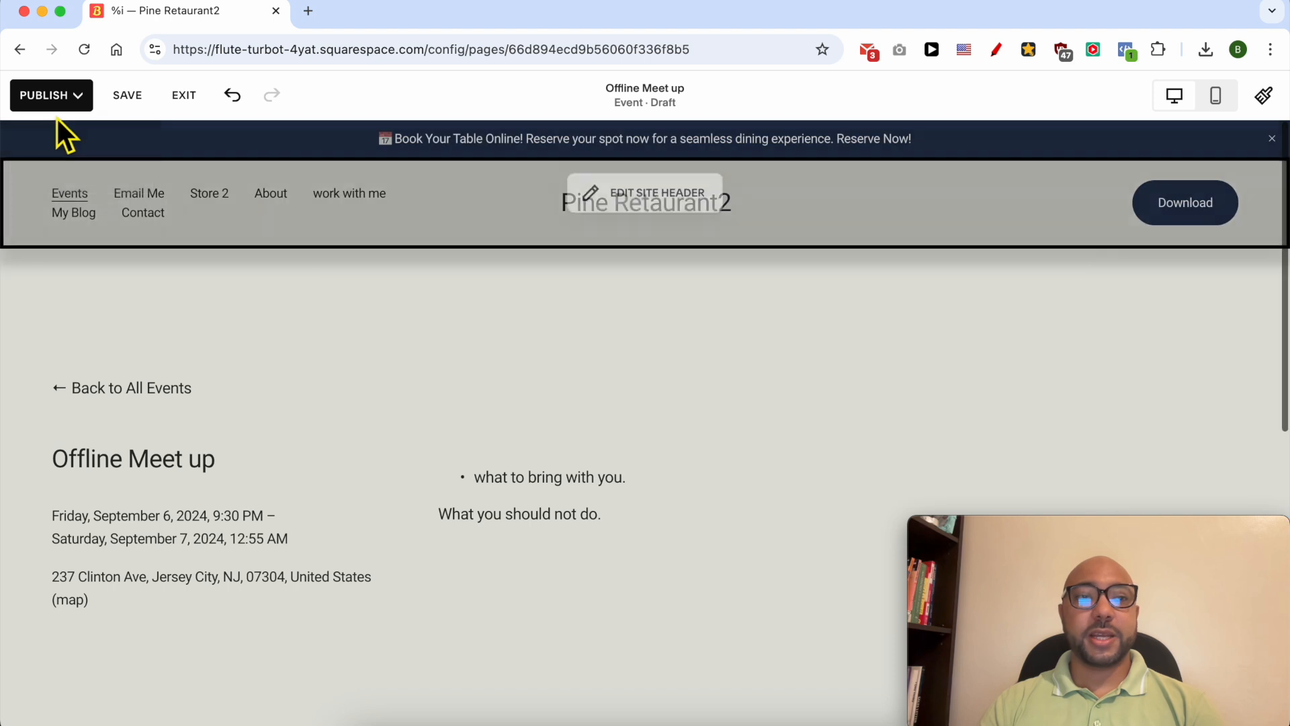
- Publish the Offline Meet up event immediately instead of scheduling it
click(61, 101)
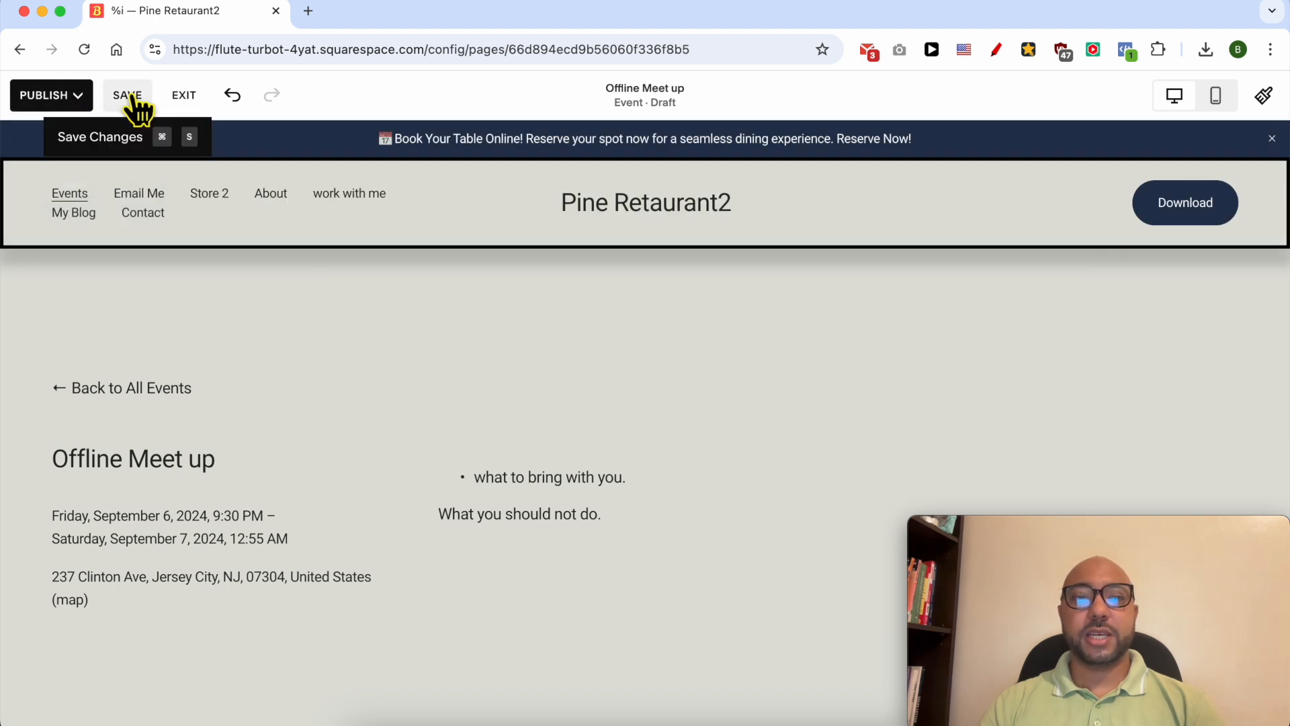
click(44, 98)
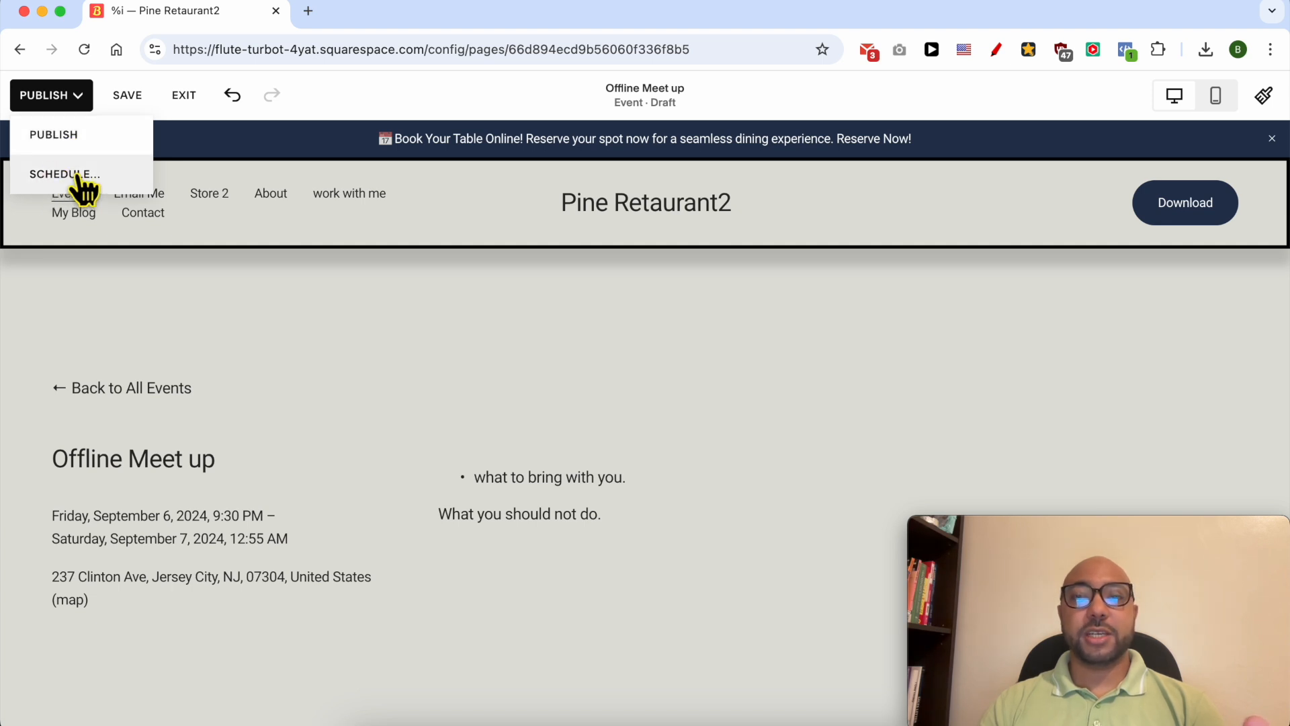
click(58, 135)
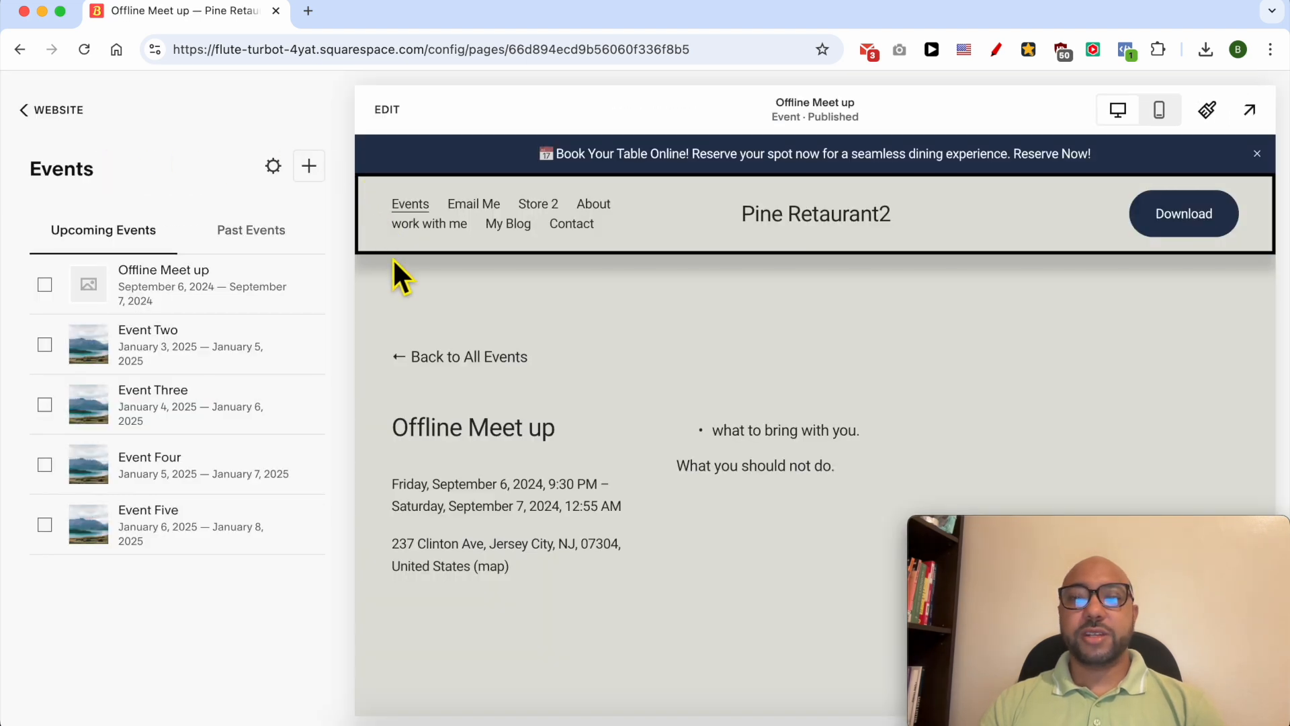
- Preview the published Offline Meet up event and the full list of upcoming events at full size, and return to the site editor
click(1252, 111)
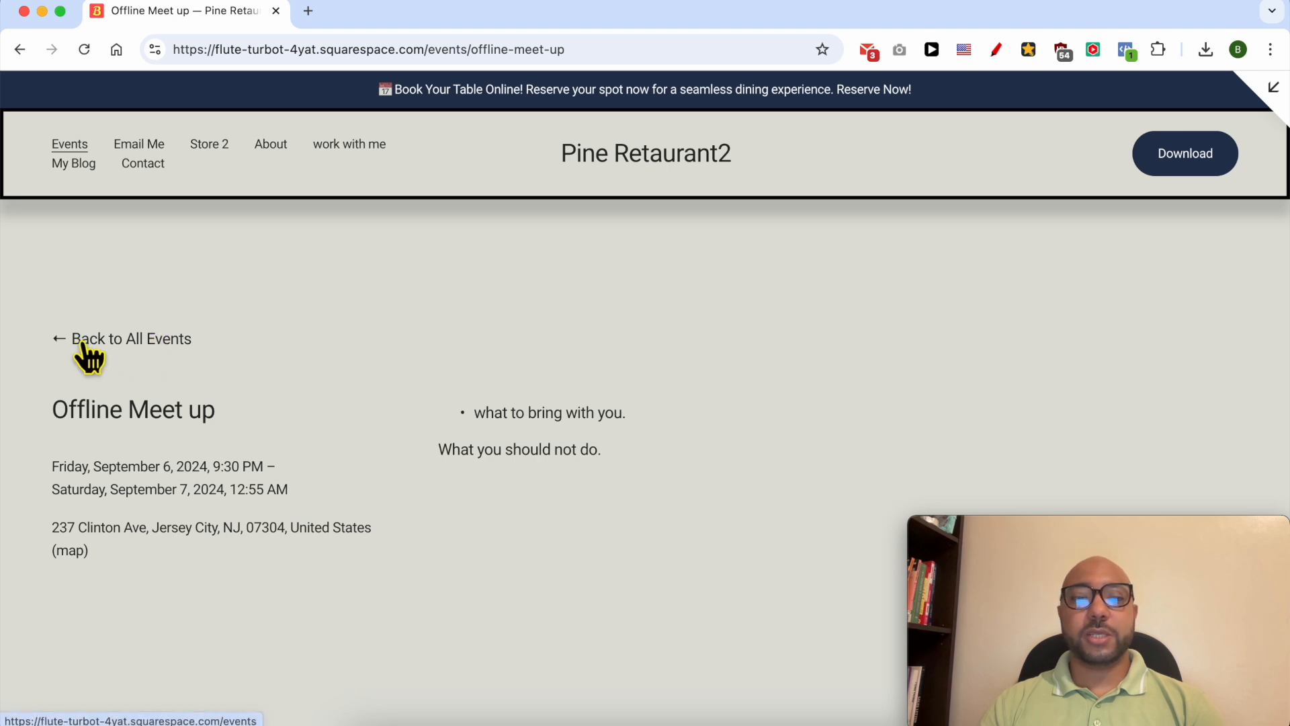
click(101, 341)
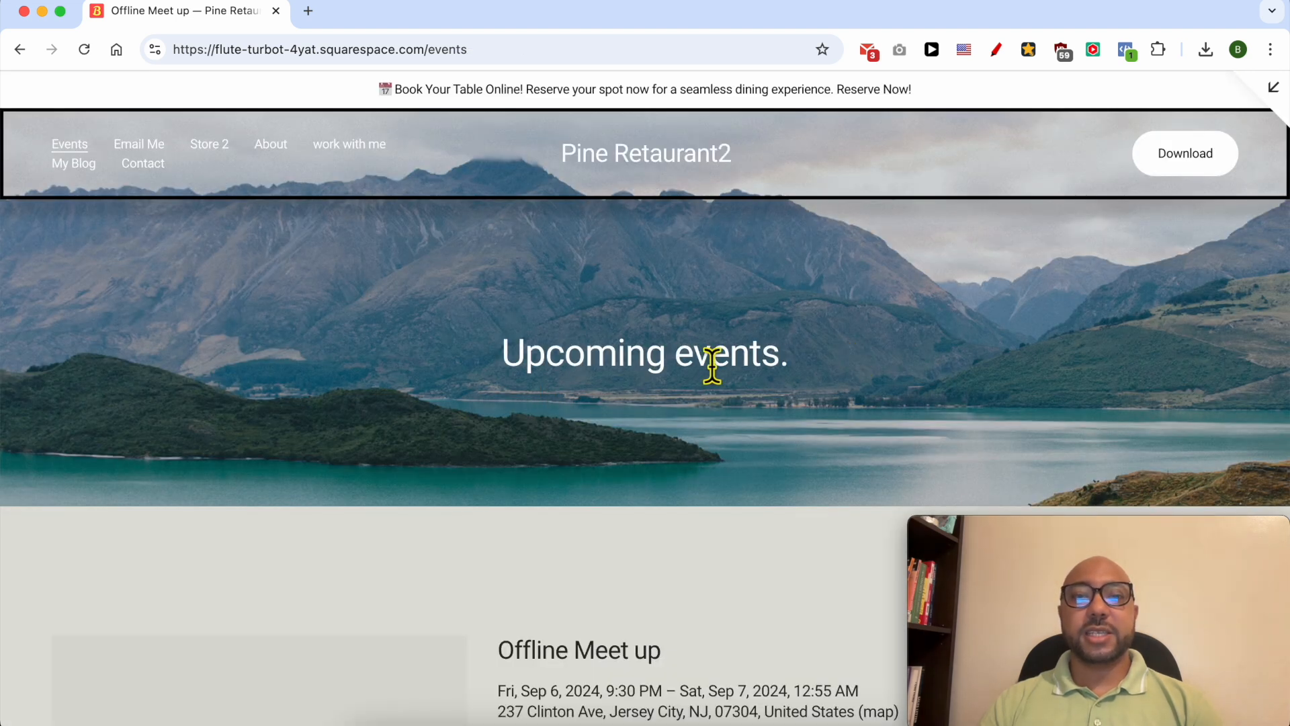
scroll(813, 363, down, 8)
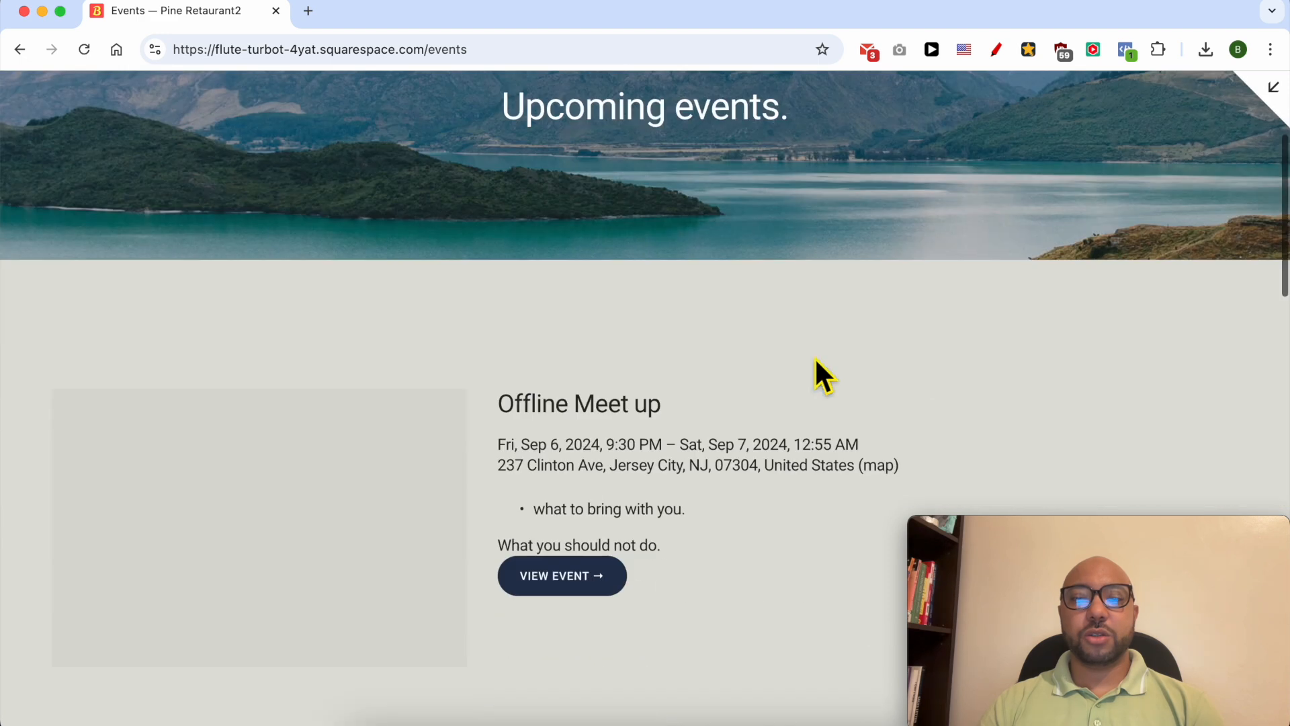
scroll(747, 364, down, 15)
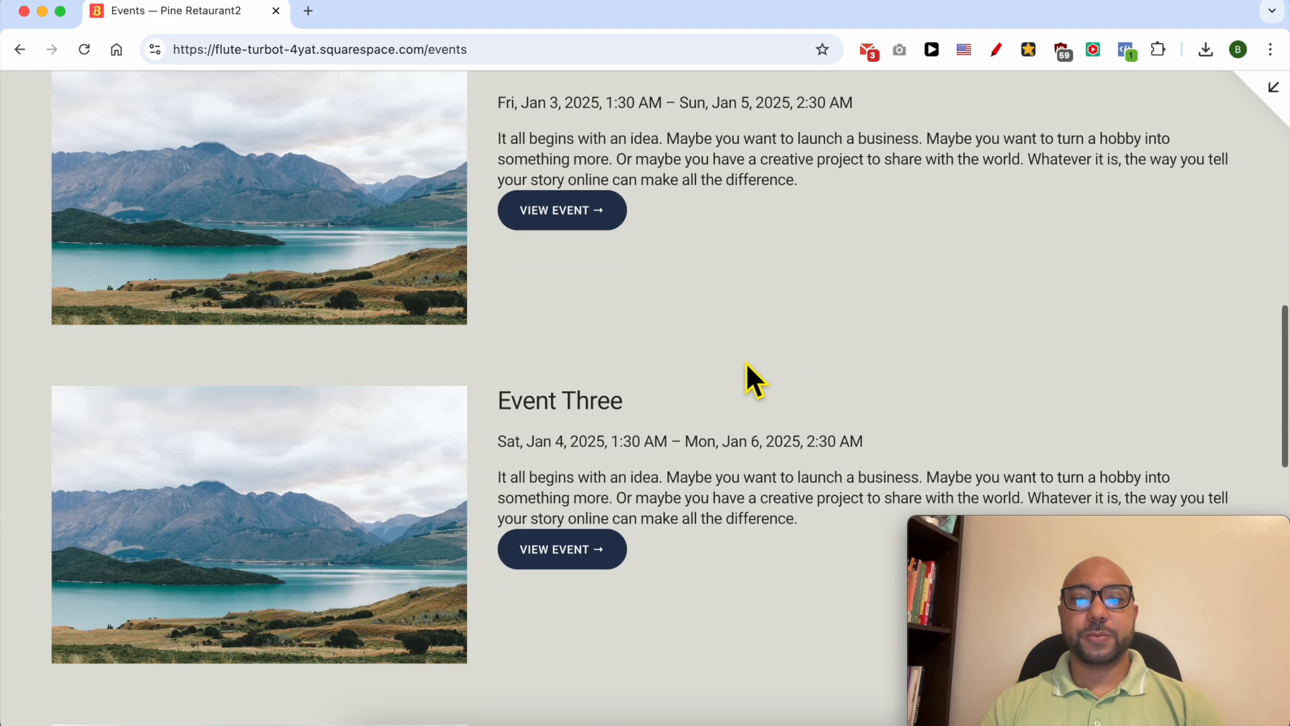
scroll(744, 361, down, 6)
scroll(745, 361, up, 20)
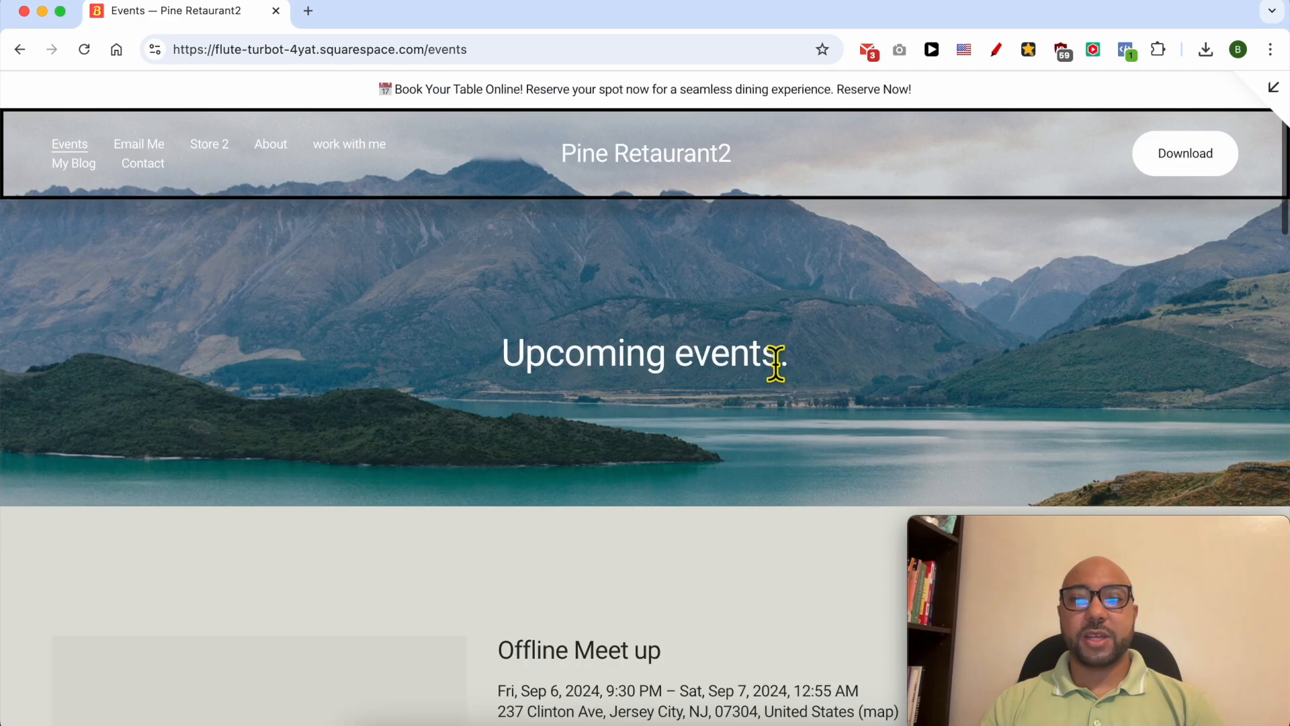
click(1270, 94)
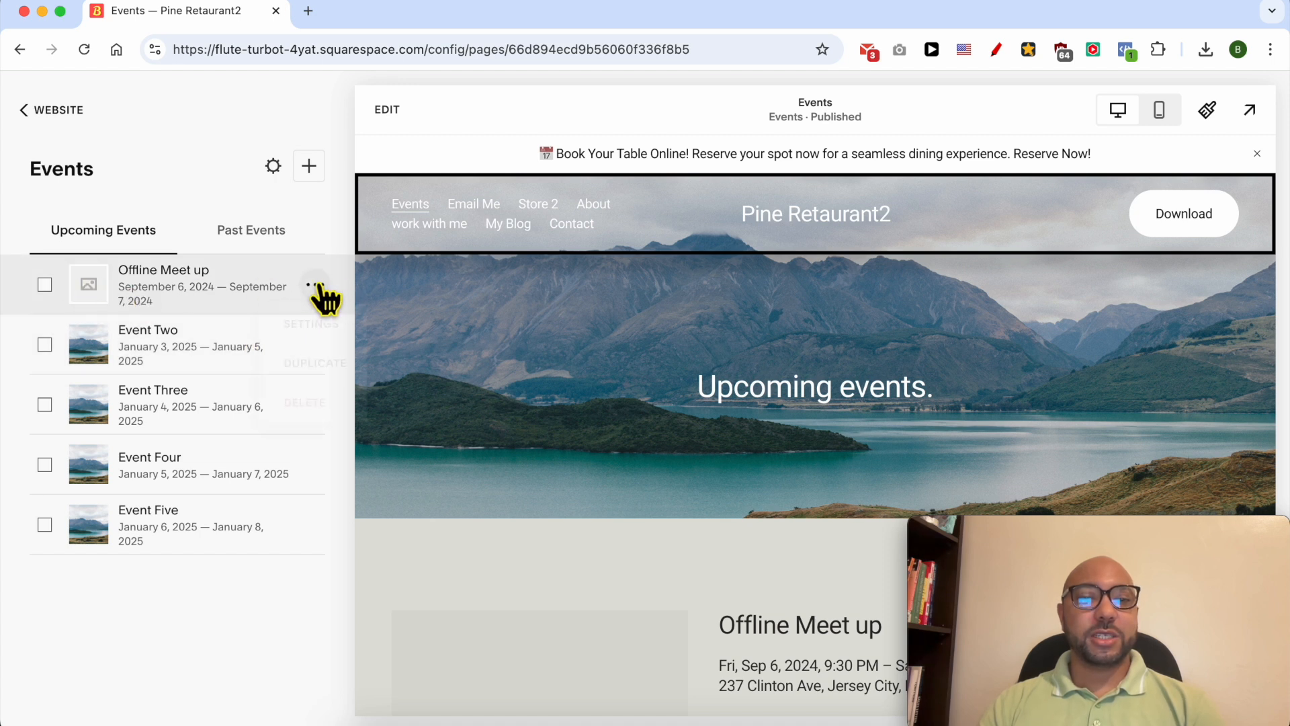
- Add the image "how to (1).jpg" from Downloads as the featured image in the Offline Meet up event's settings
click(315, 285)
click(315, 327)
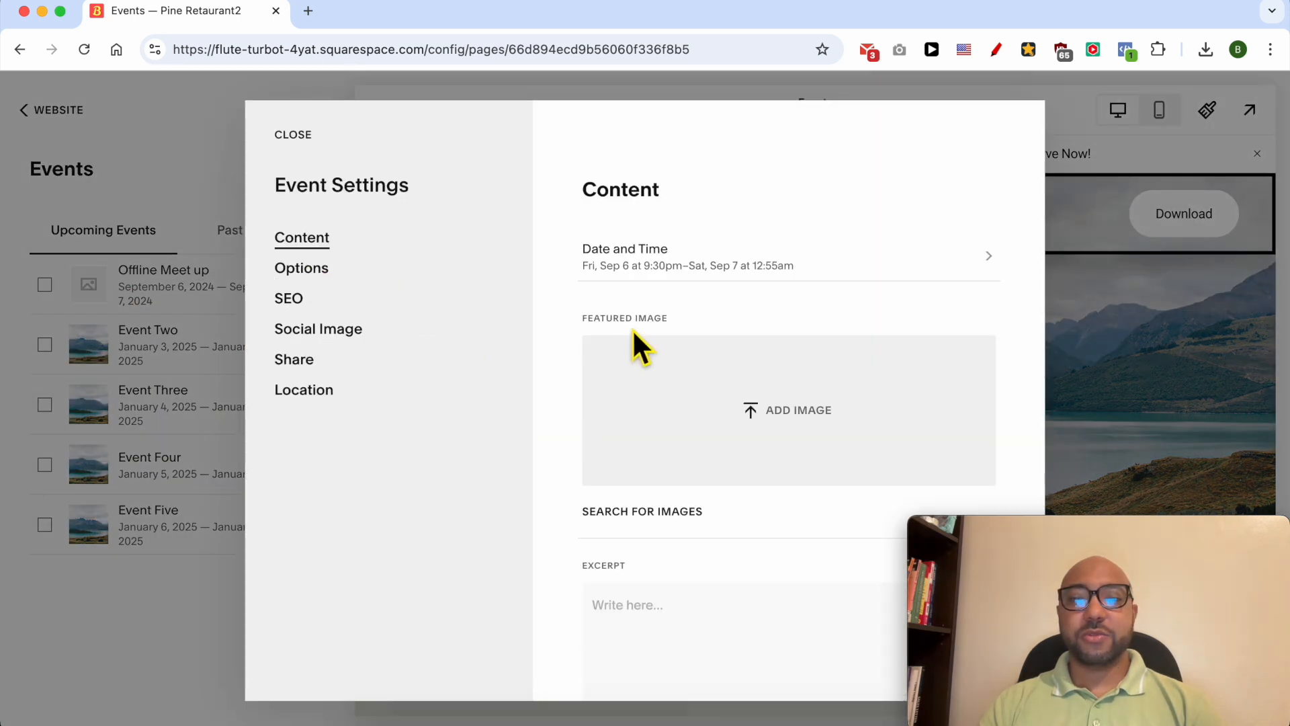
click(766, 412)
click(393, 205)
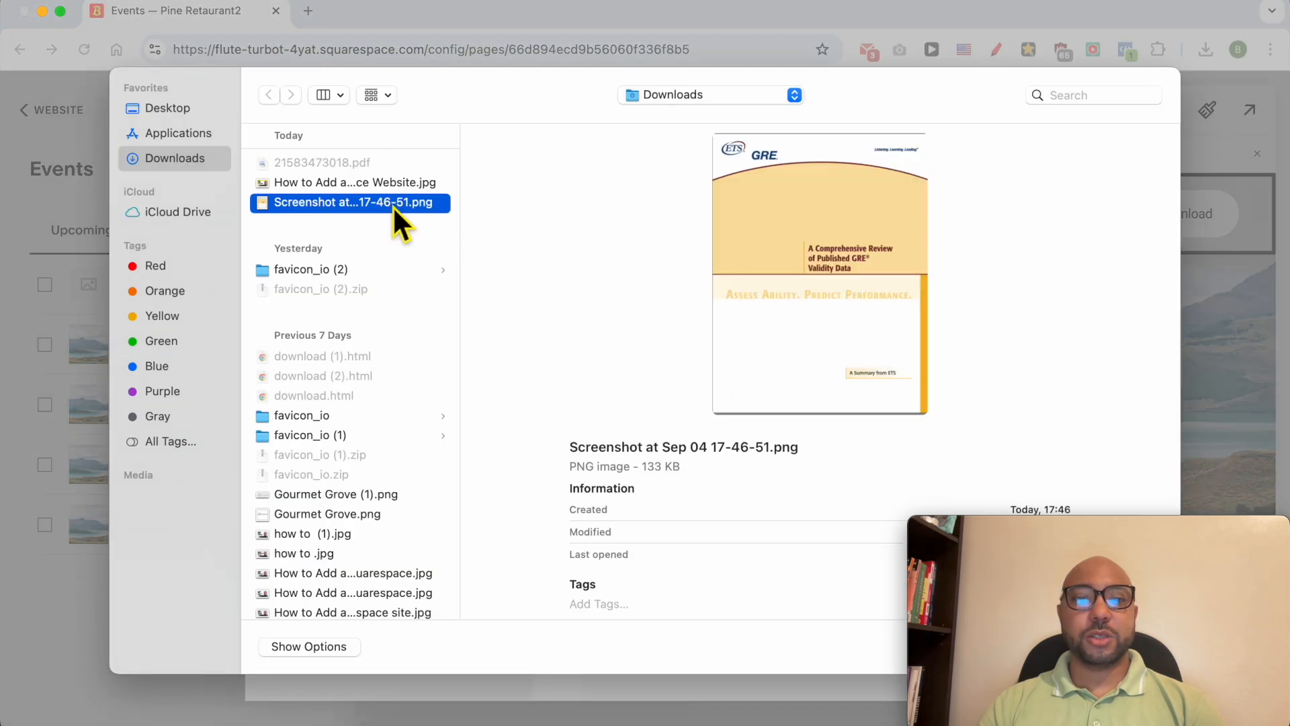
click(387, 535)
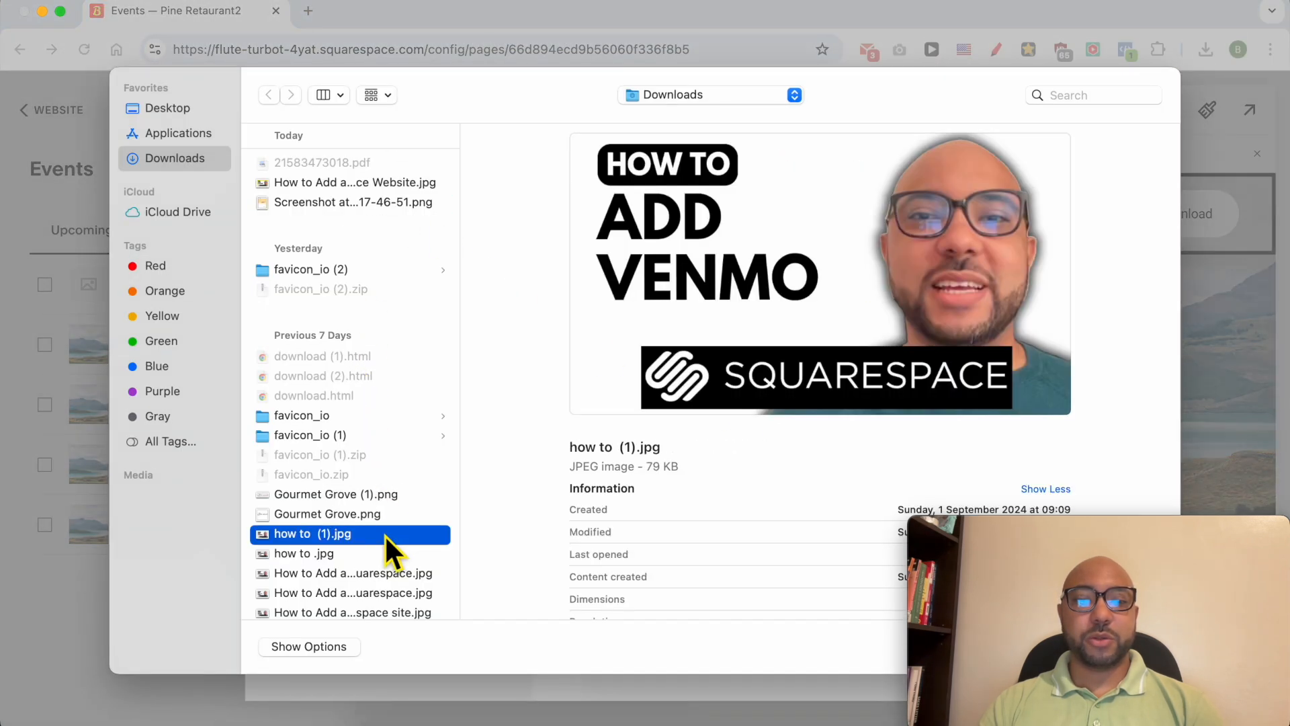
double_click(387, 535)
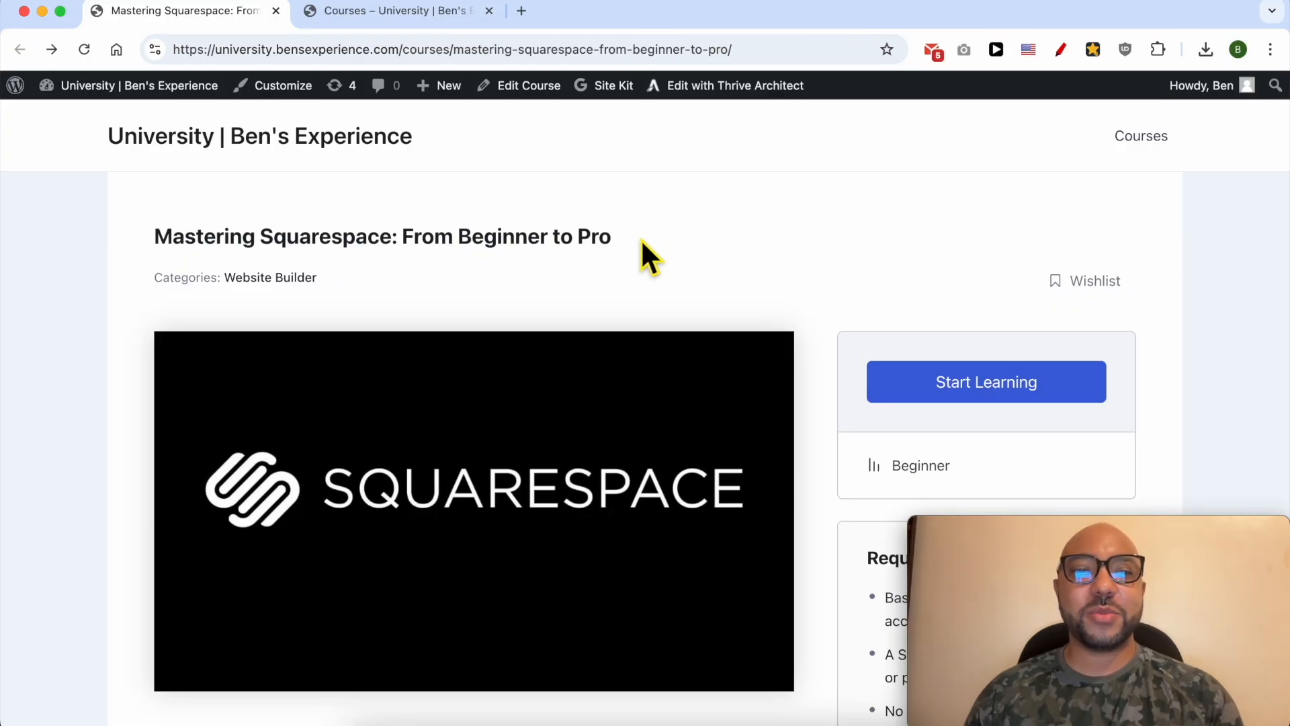
- Examine the title and overview of the "Mastering Squarespace: From Beginner to Pro" course page down to its course content
triple_click(468, 141)
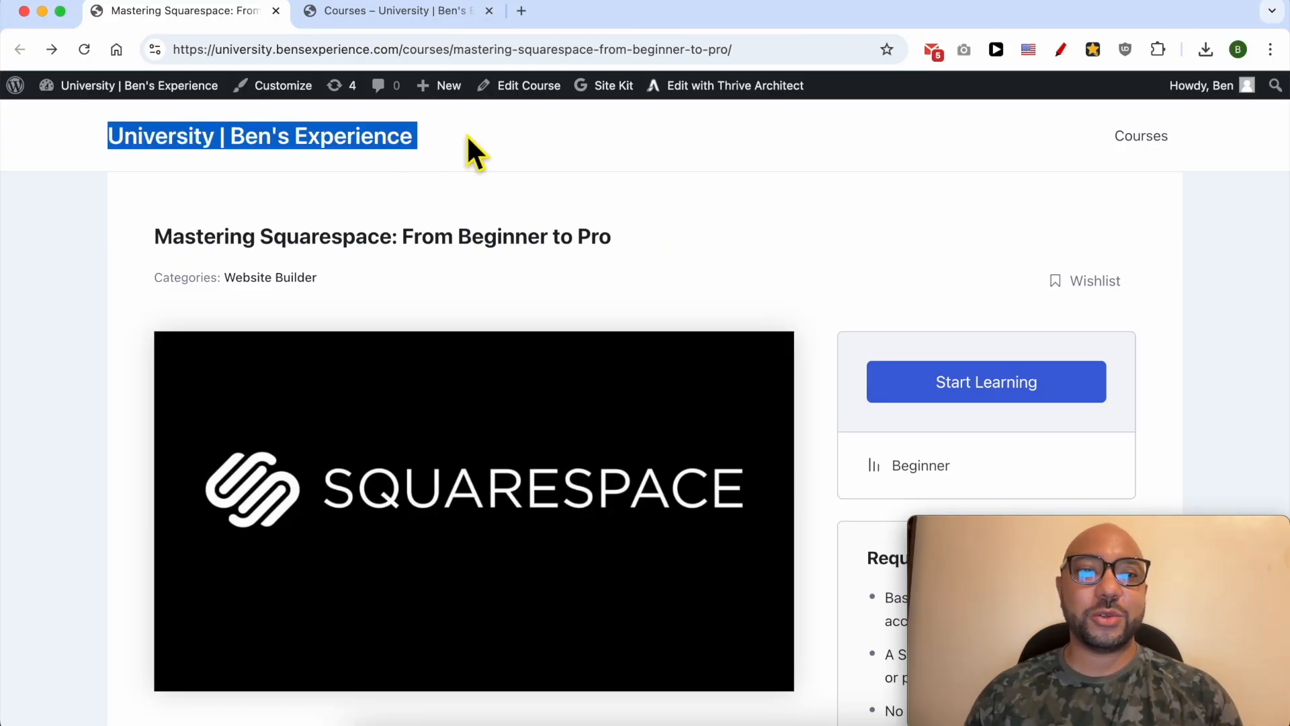
triple_click(645, 242)
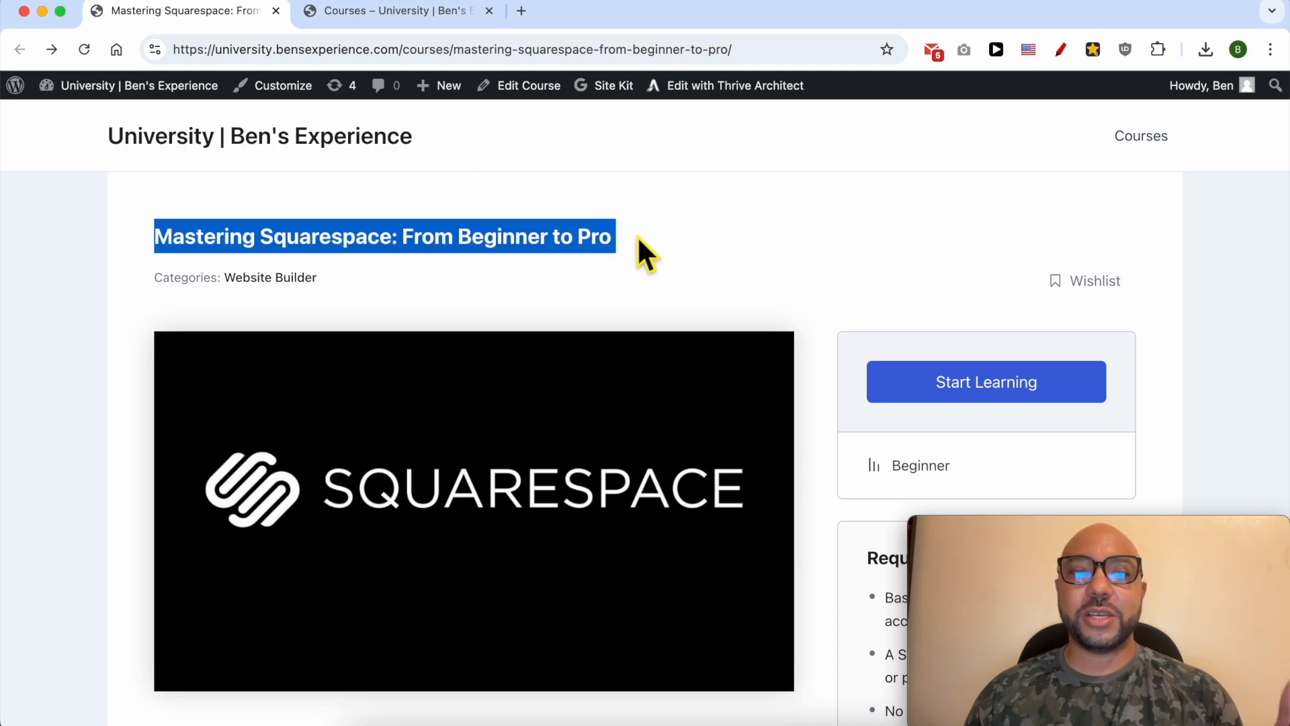
click(638, 237)
scroll(688, 285, down, 2)
scroll(550, 433, down, 8)
scroll(549, 434, down, 4)
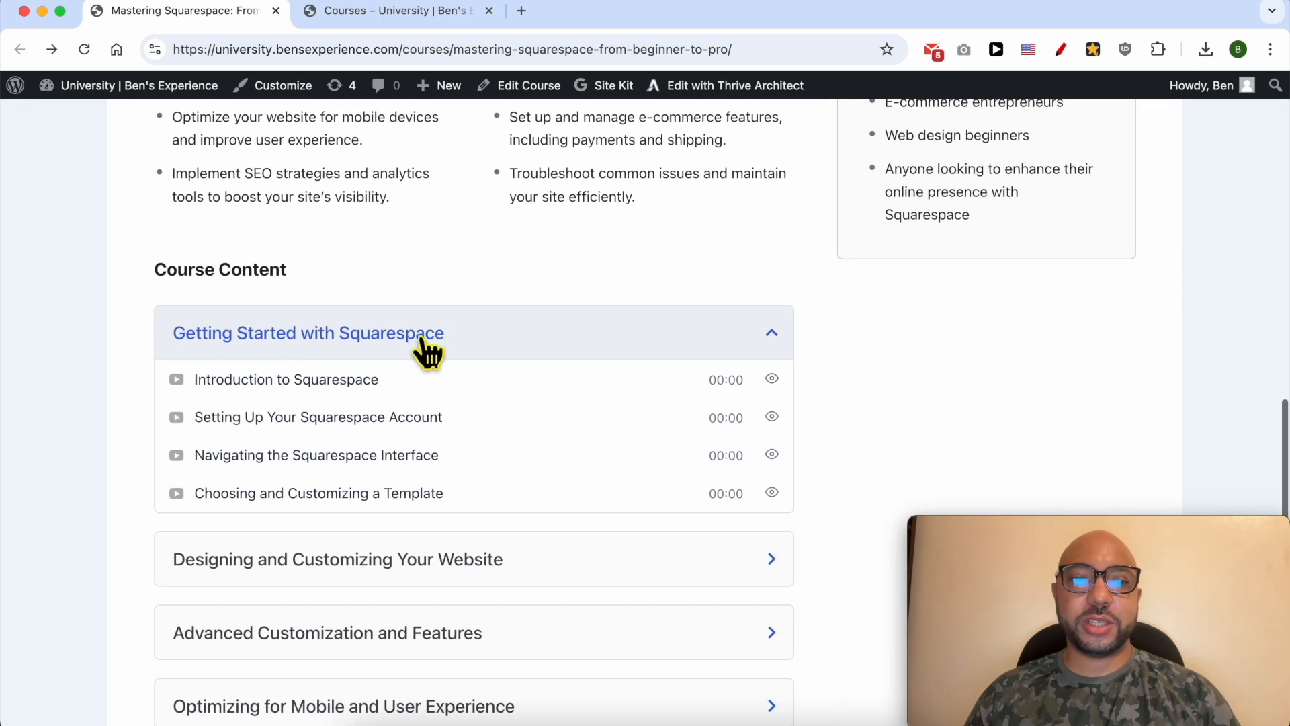
scroll(332, 563, down, 3)
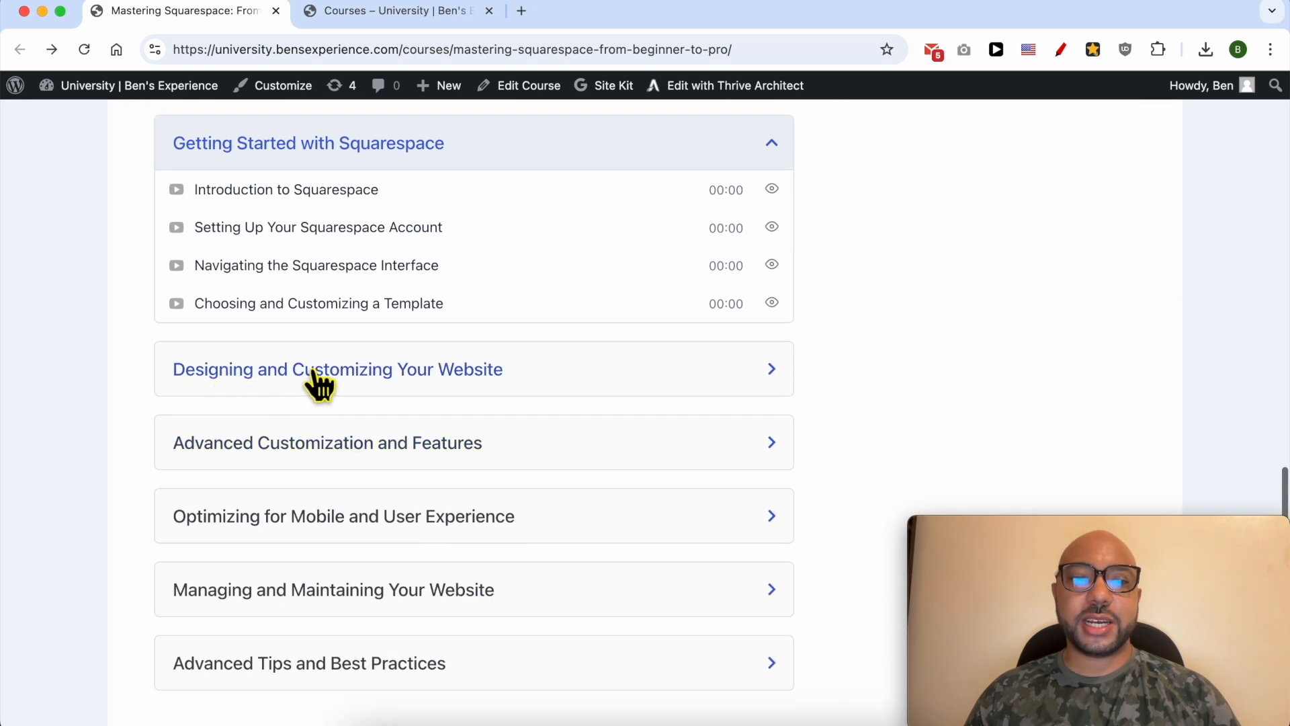
- Expand the remaining course content sections, from "Designing and Customizing Your Website" to "Advanced Tips and Best Practices", and review their lessons
click(464, 377)
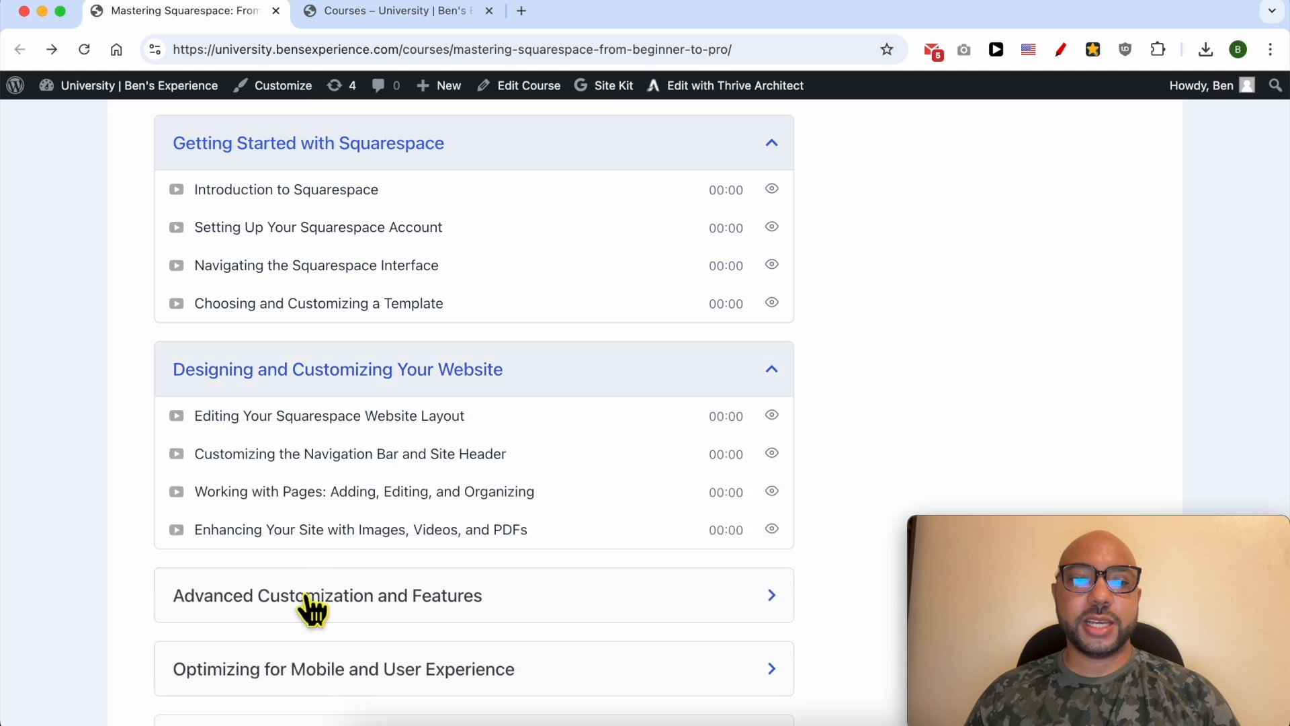
click(312, 609)
scroll(331, 455, down, 3)
scroll(383, 370, down, 3)
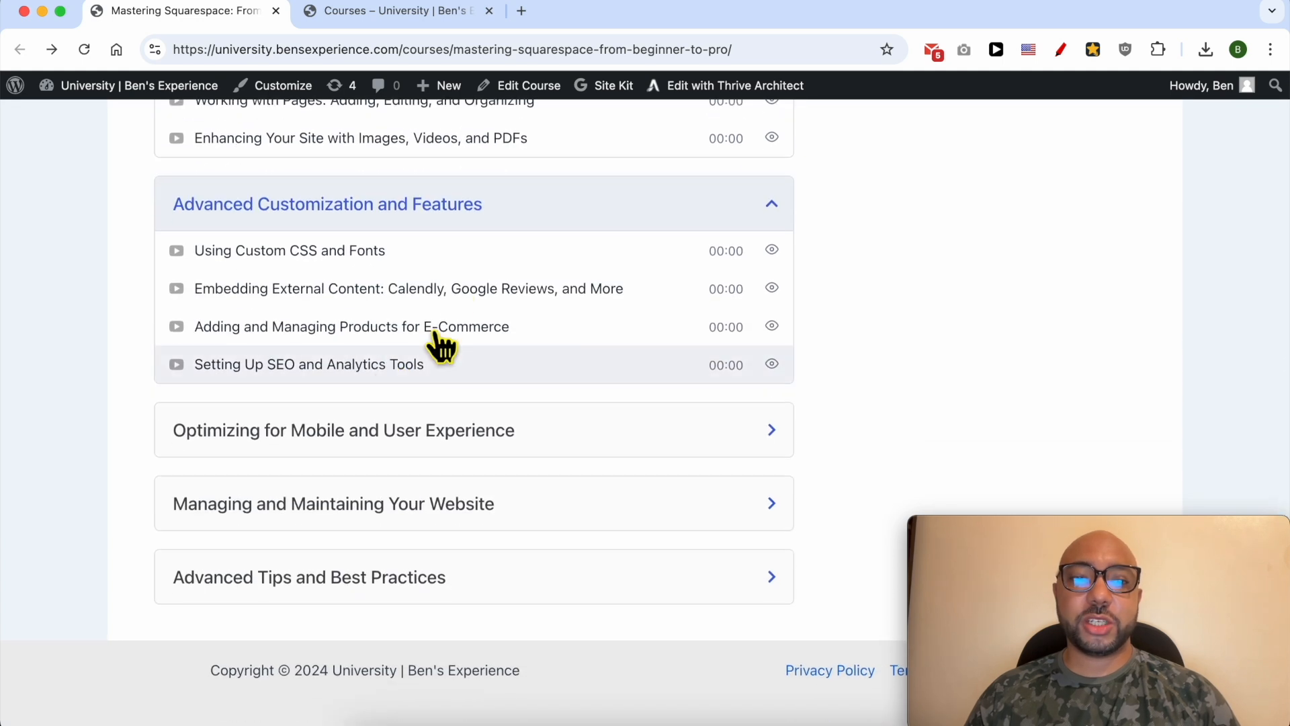
click(259, 444)
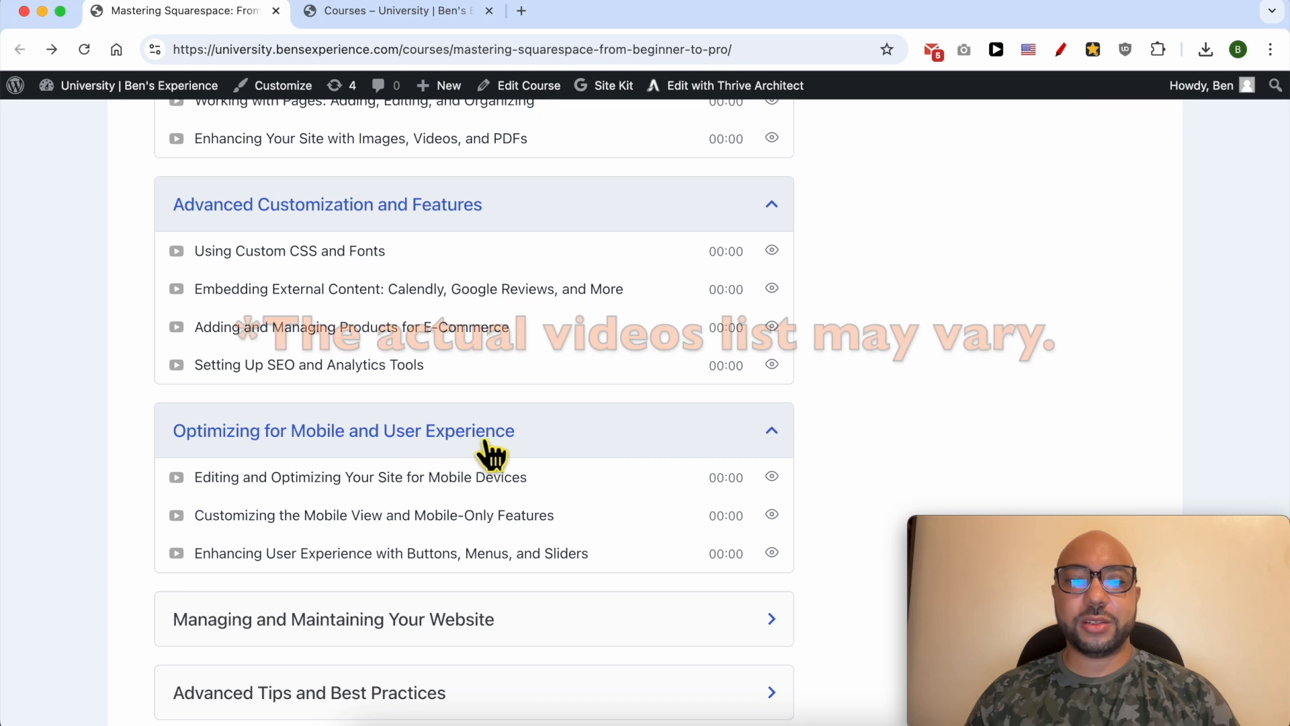
scroll(488, 458, down, 3)
click(289, 506)
scroll(255, 538, down, 1)
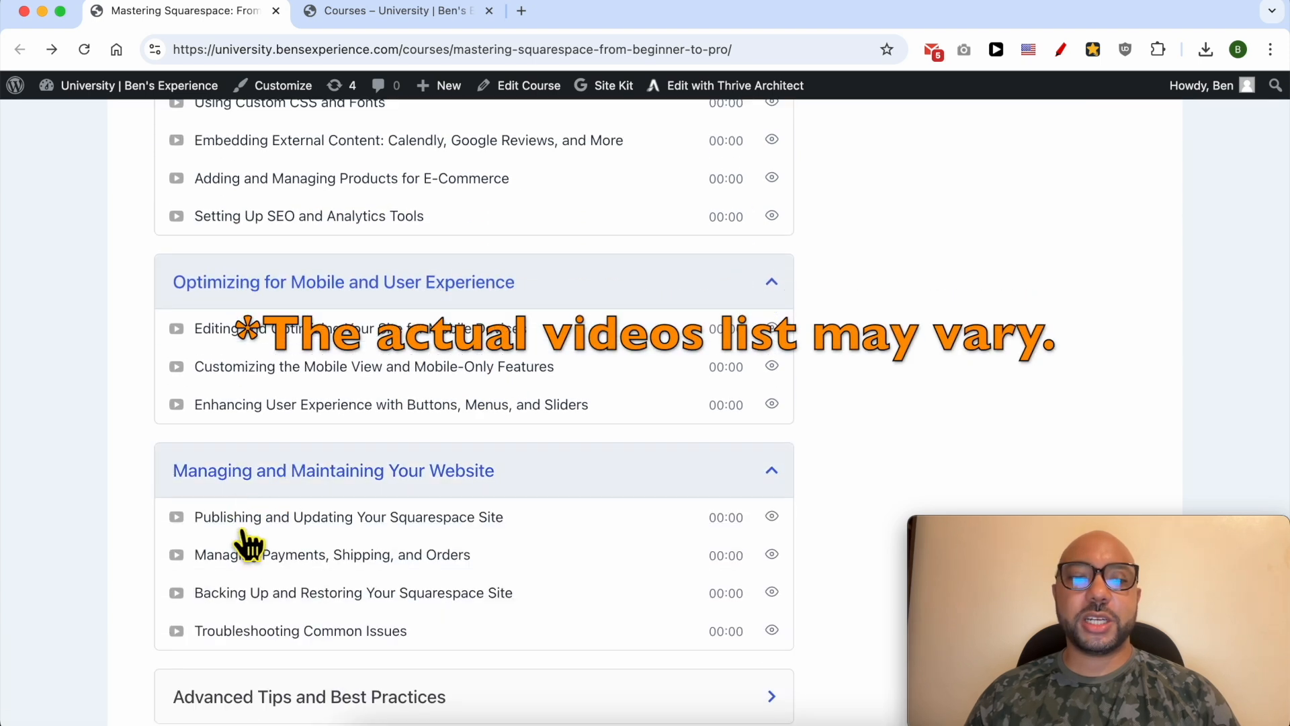
scroll(249, 545, down, 2)
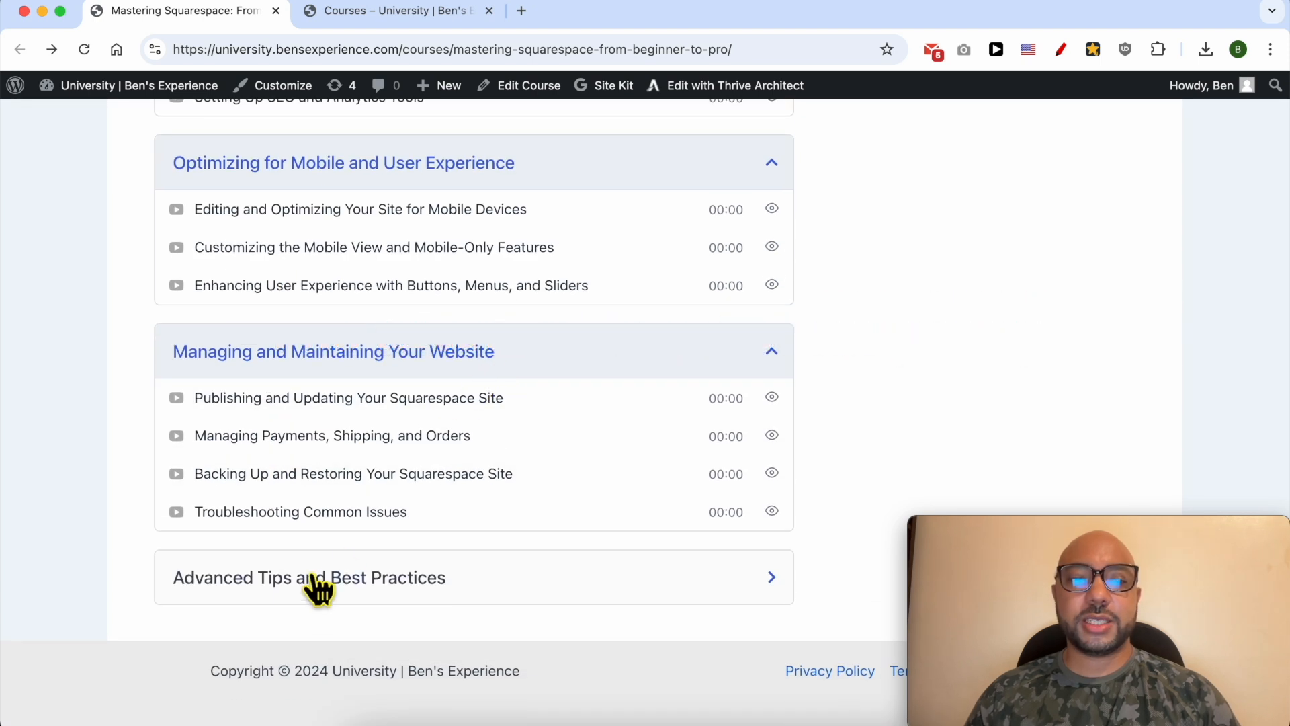
click(383, 573)
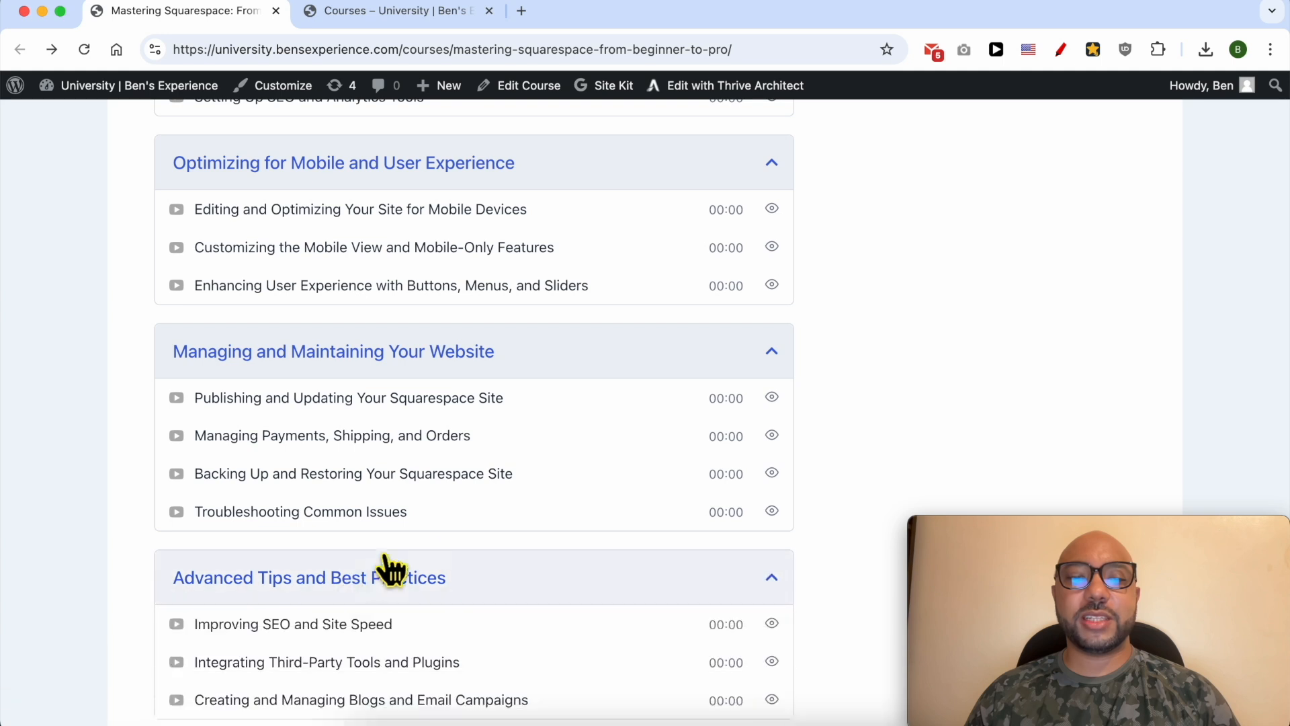
scroll(403, 471, down, 2)
scroll(345, 437, up, 20)
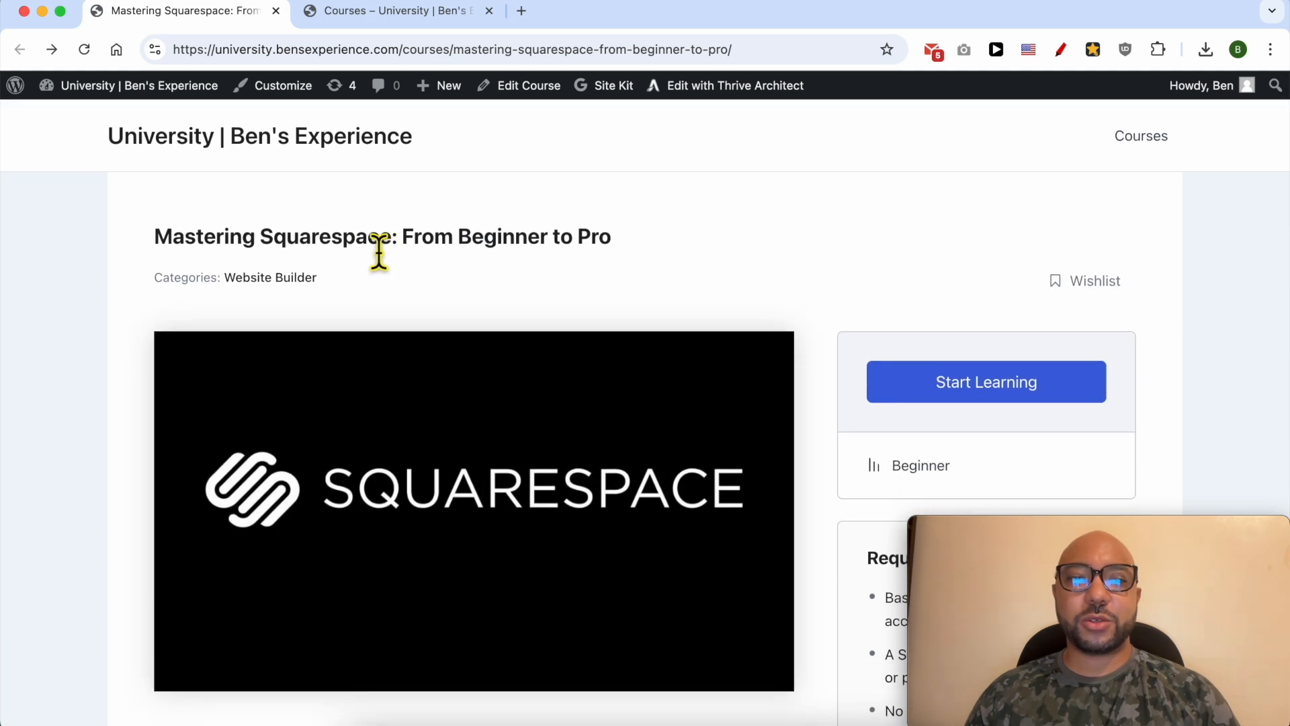
- Switch to the Courses page, browse the available courses, and highlight the site's address
click(385, 12)
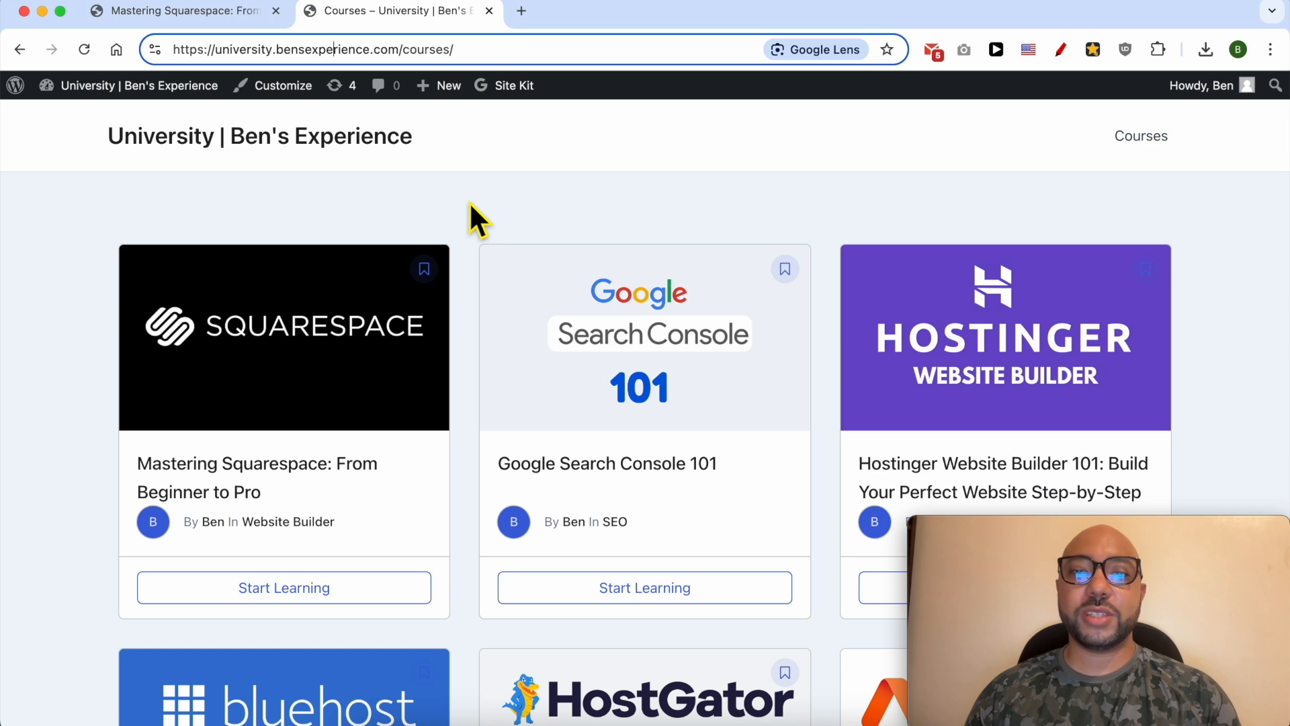
scroll(469, 200, down, 3)
scroll(470, 205, down, 6)
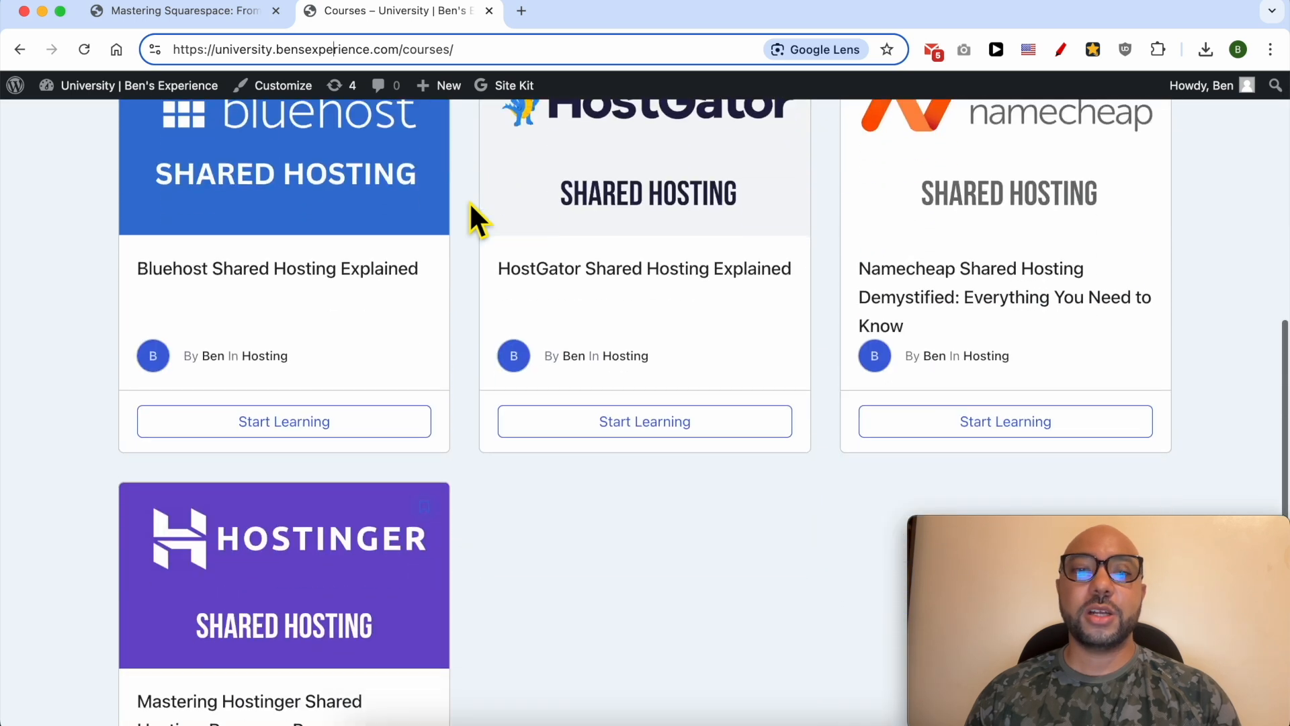
scroll(470, 205, down, 4)
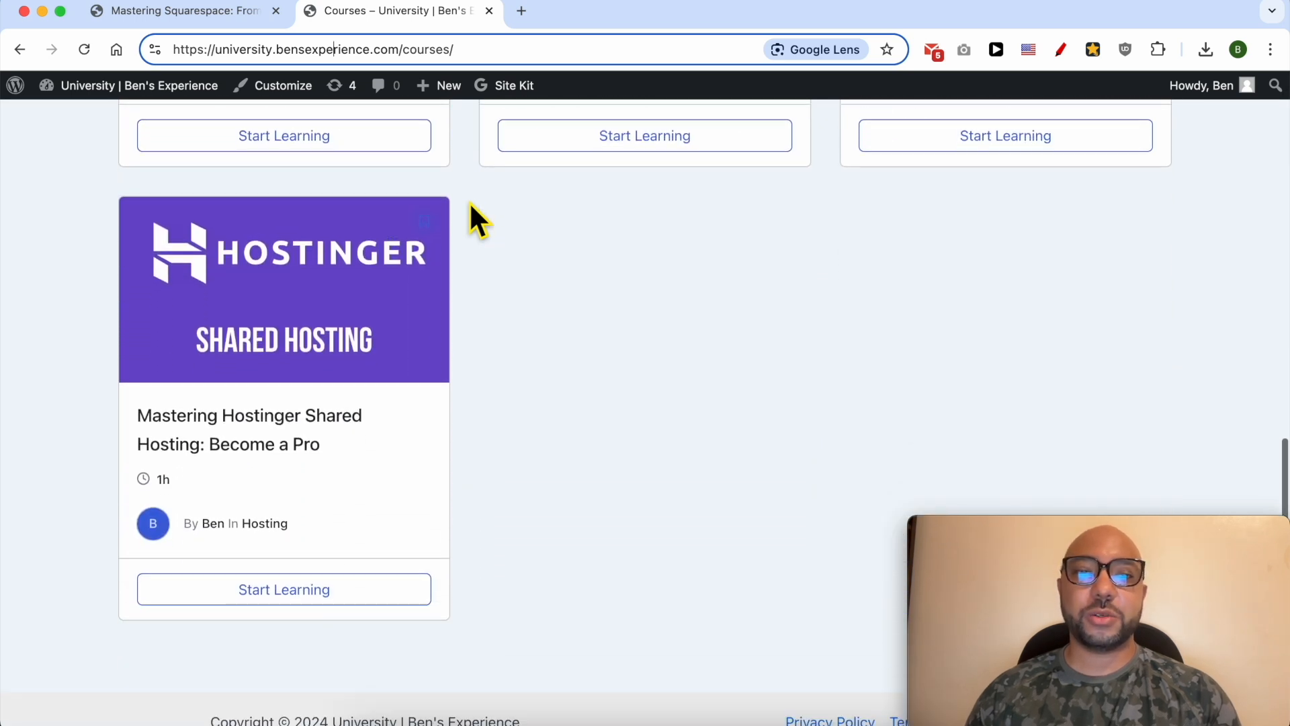
drag(400, 49, 154, 58)
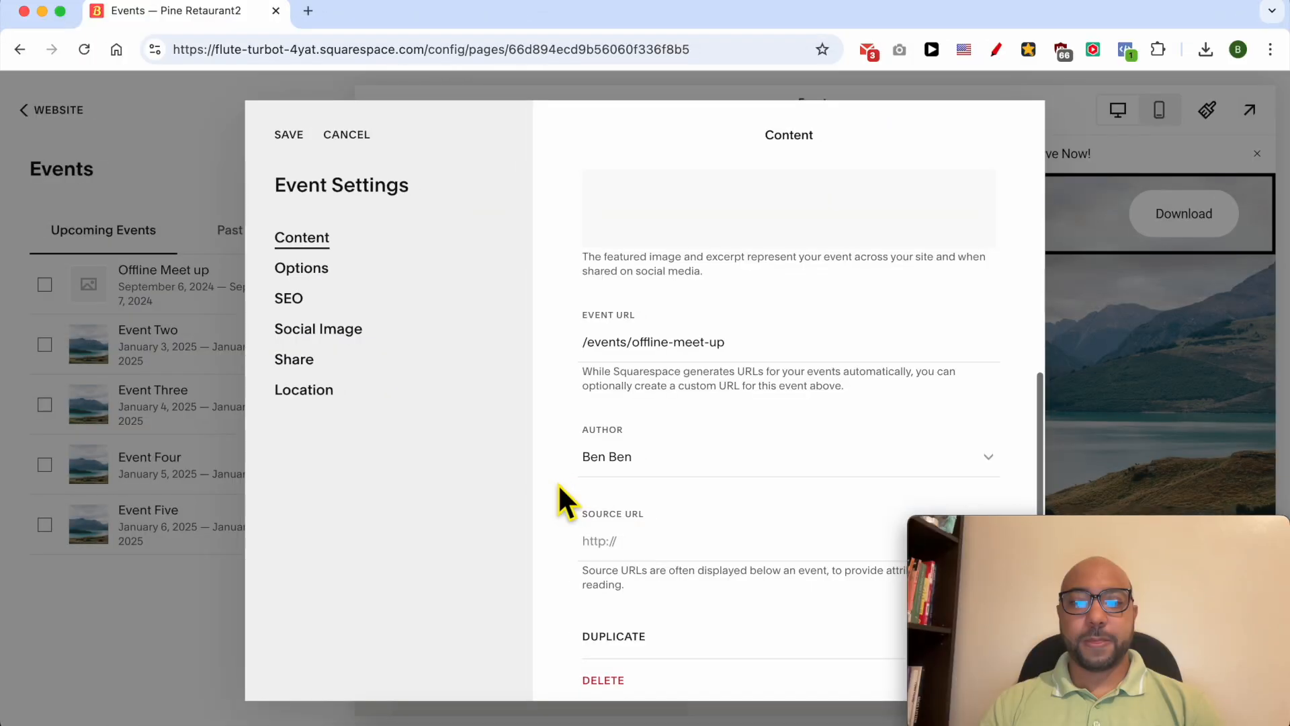
- Return to the Offline Meet up event settings and review its URL slug, author, source URL and duplicate options
double_click(751, 355)
triple_click(751, 355)
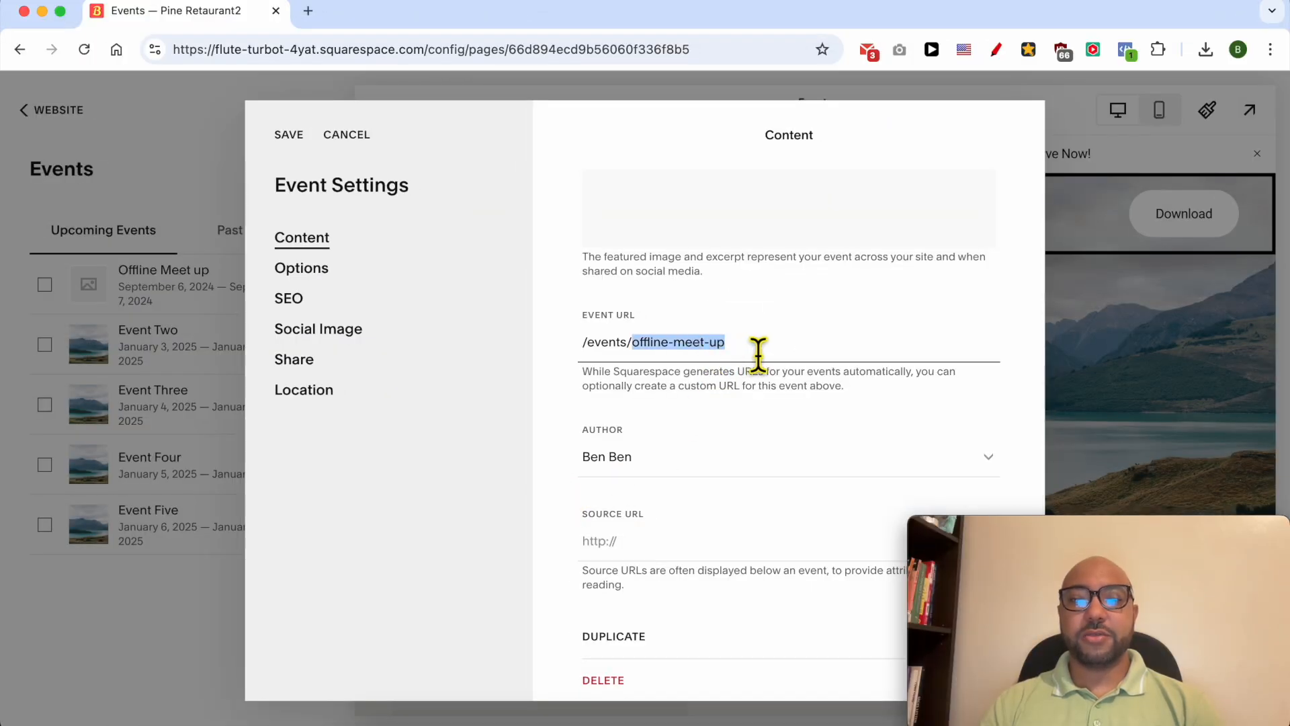
click(715, 474)
click(682, 470)
scroll(668, 500, down, 1)
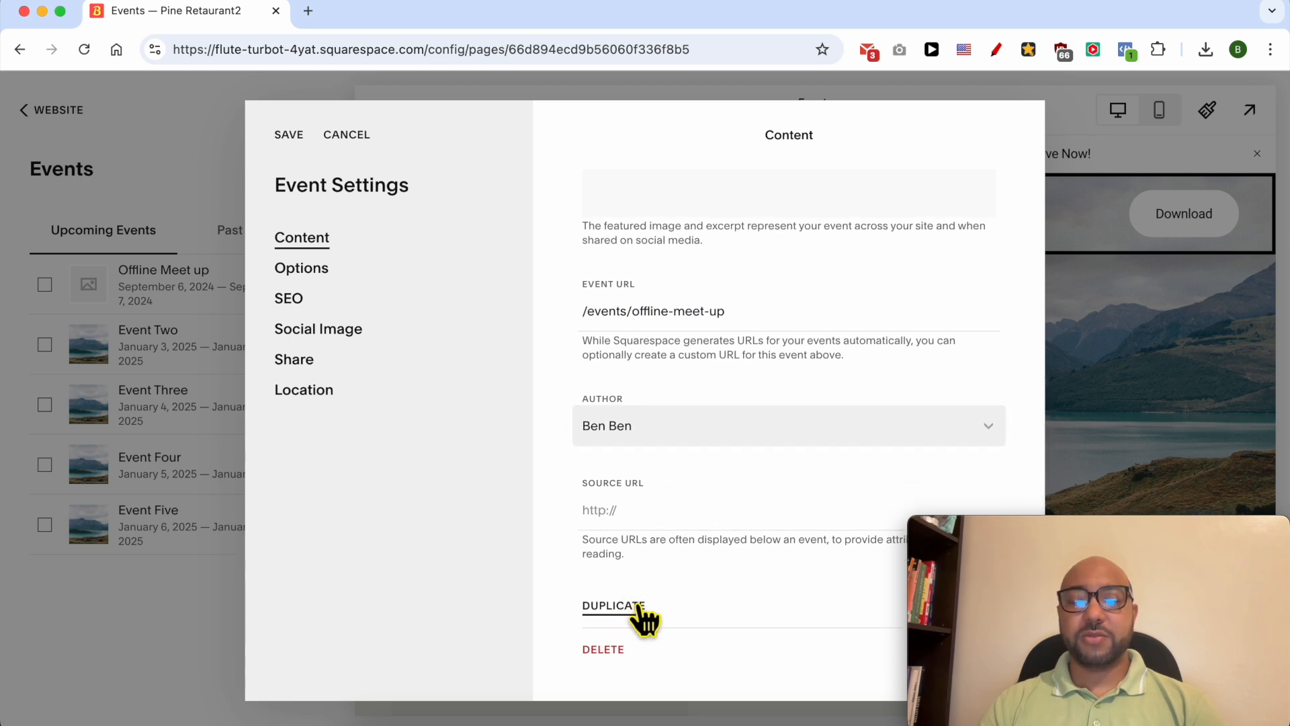
- Review the publishing status choices in the event's options and go back to the options overview
click(308, 269)
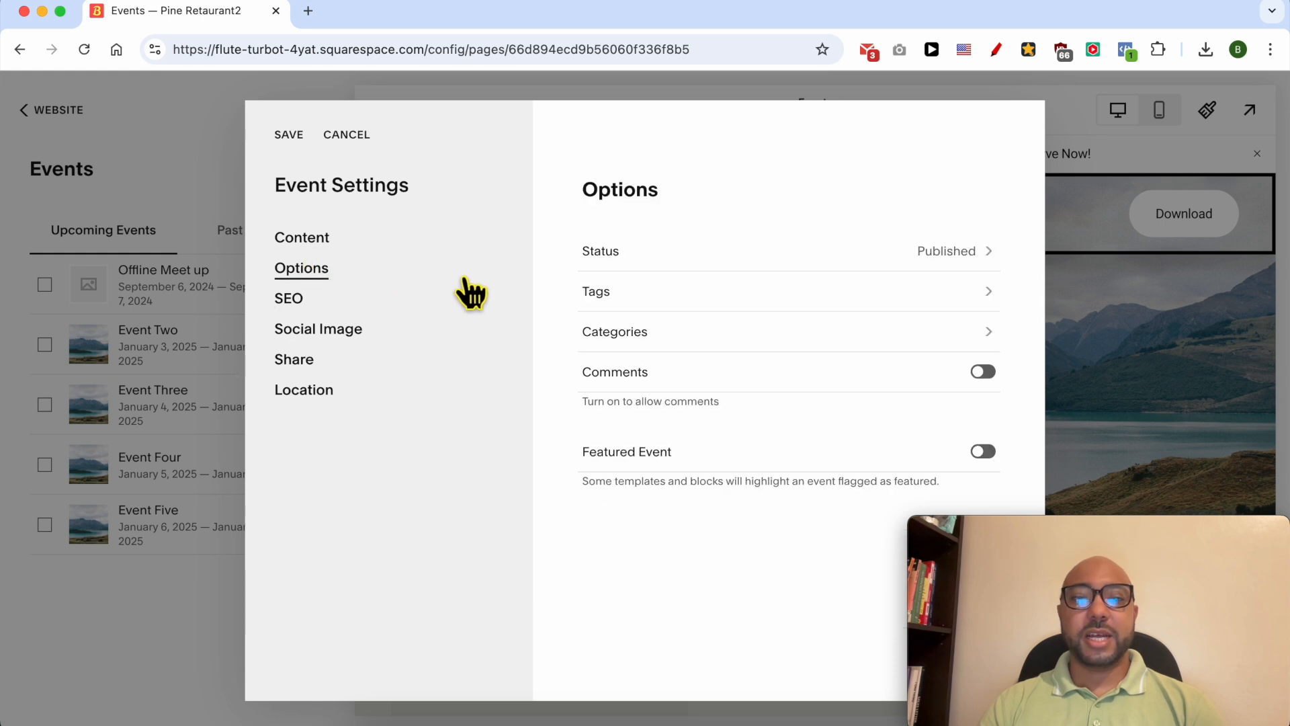
click(696, 254)
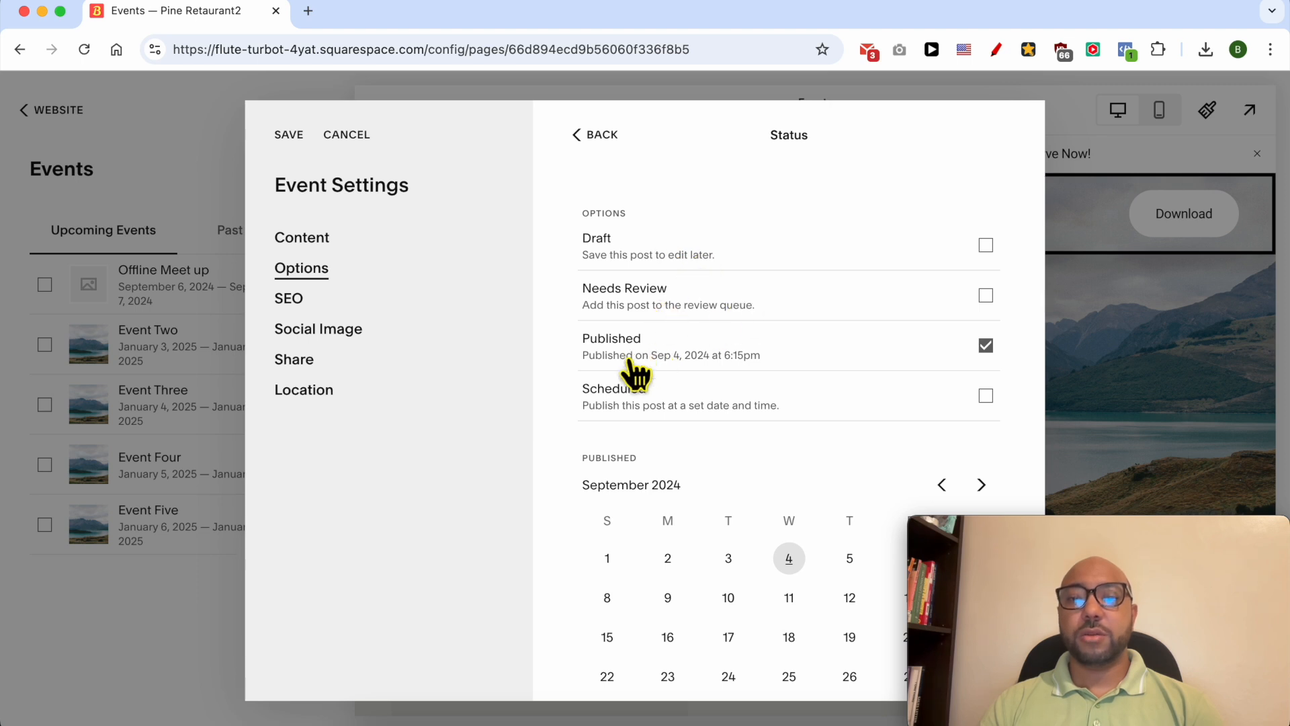
click(596, 135)
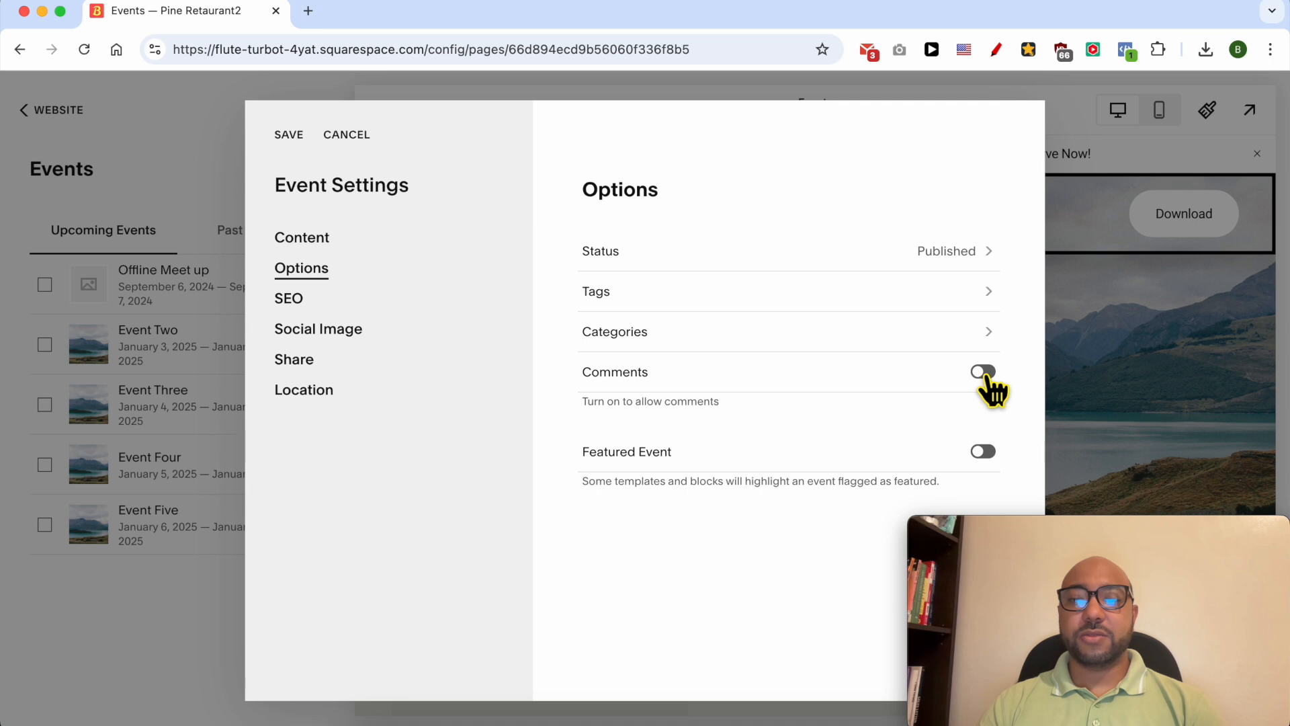
- Try allowing comments on the event and switch comments back off
click(985, 374)
click(986, 375)
click(986, 375)
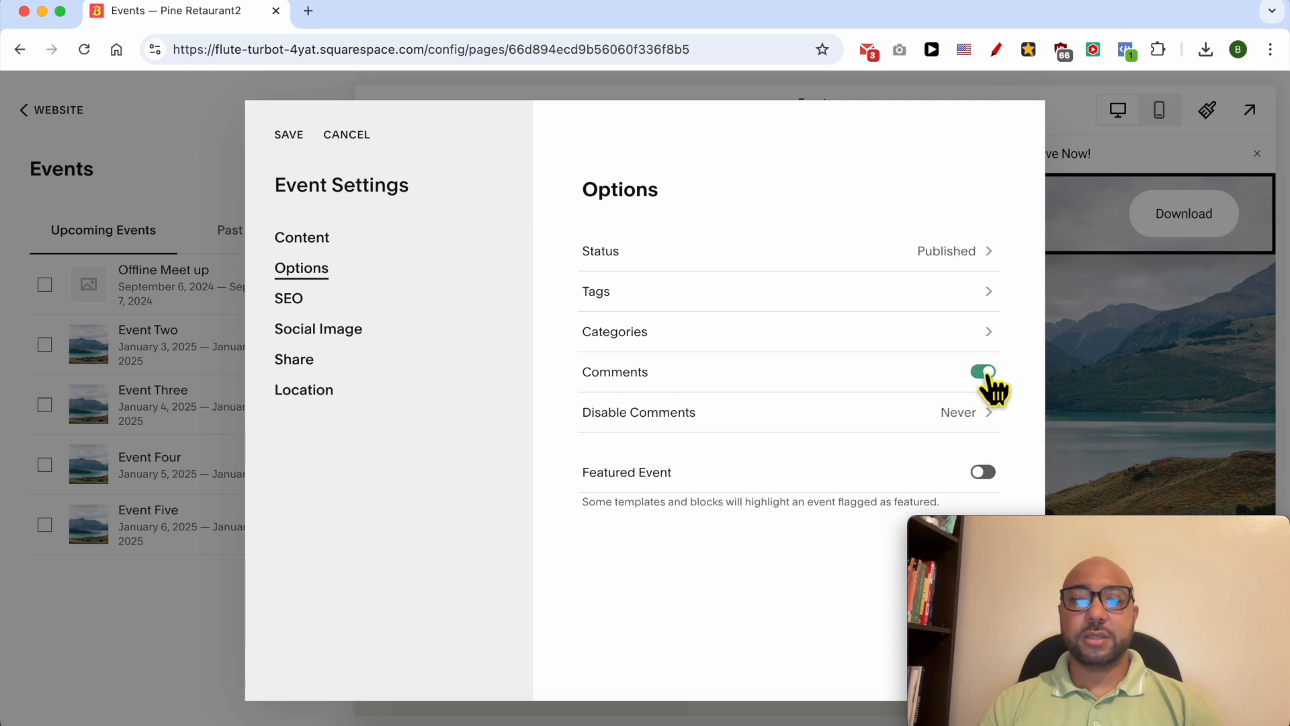
click(985, 374)
- Review the event's SEO, social image and sharing settings
click(330, 308)
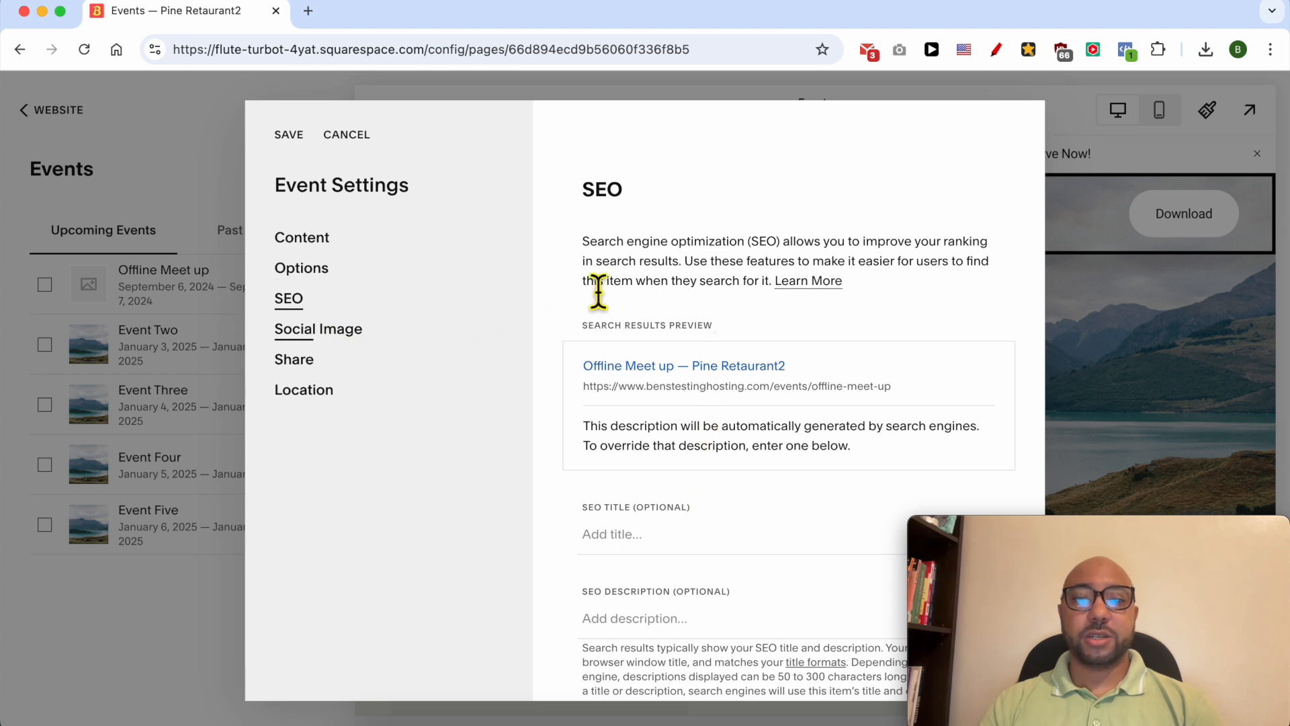
click(324, 331)
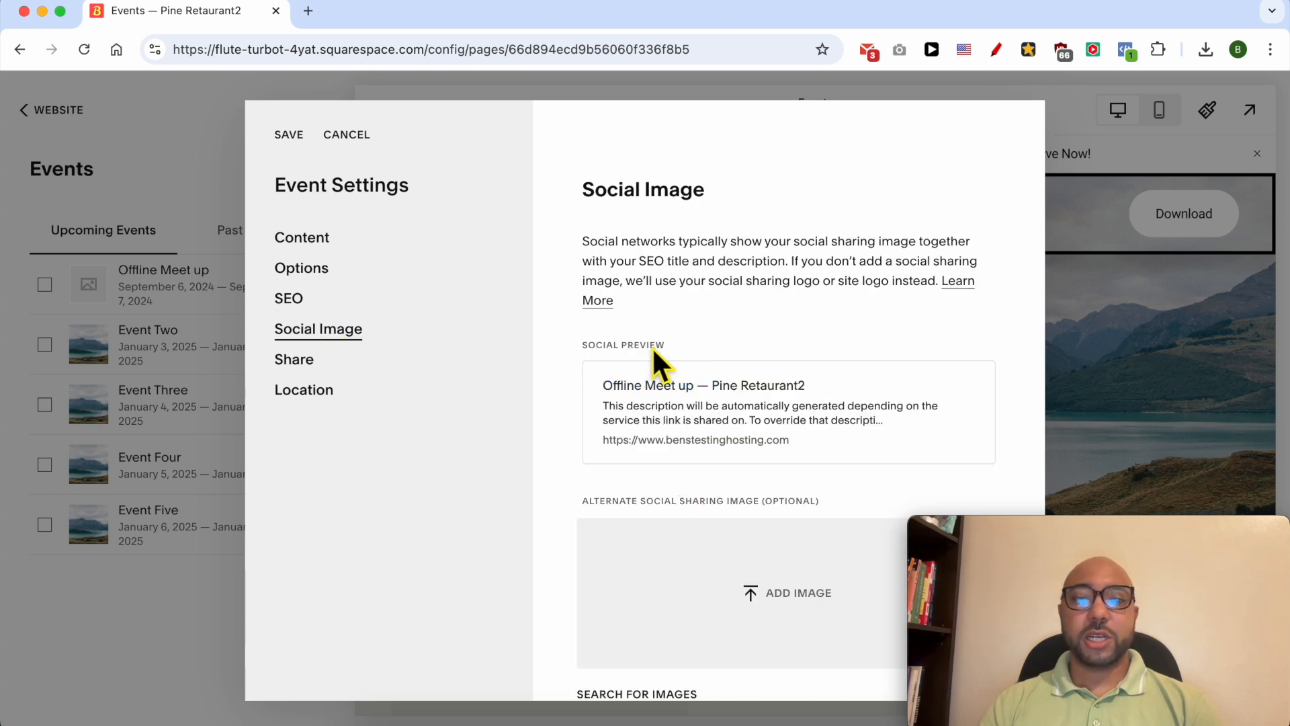
scroll(672, 366, down, 1)
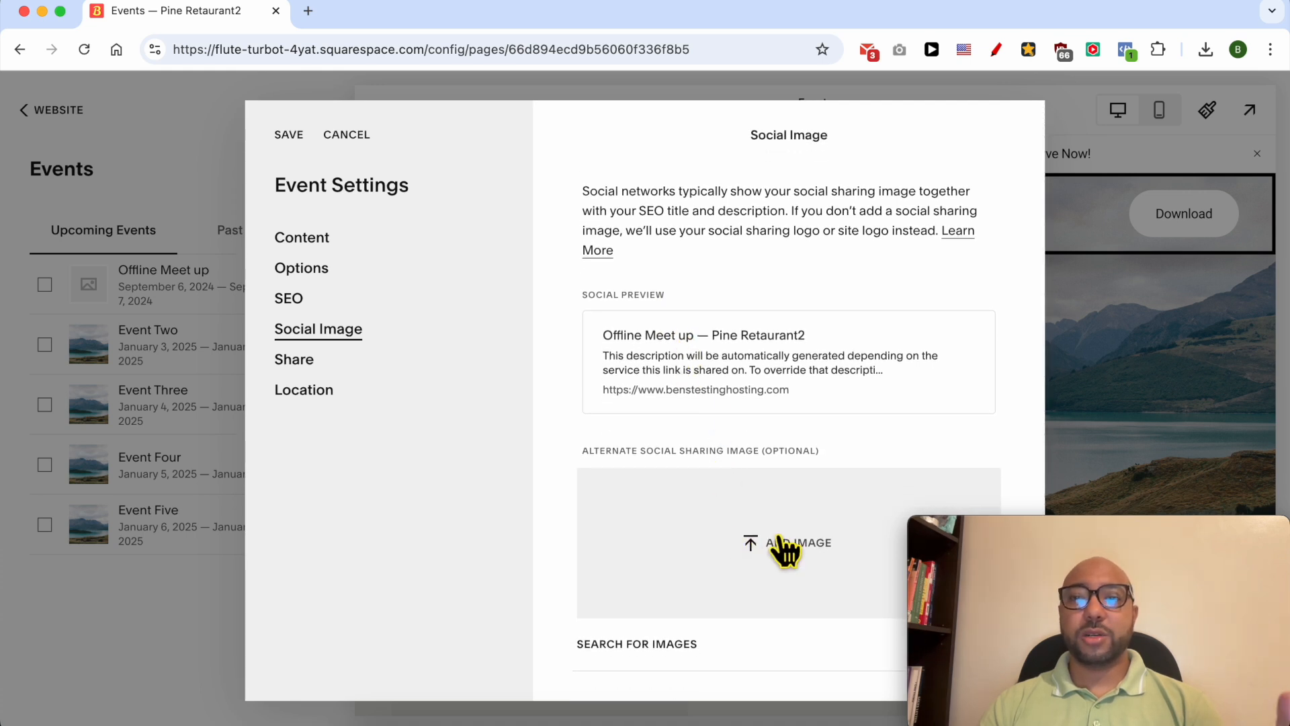
click(295, 363)
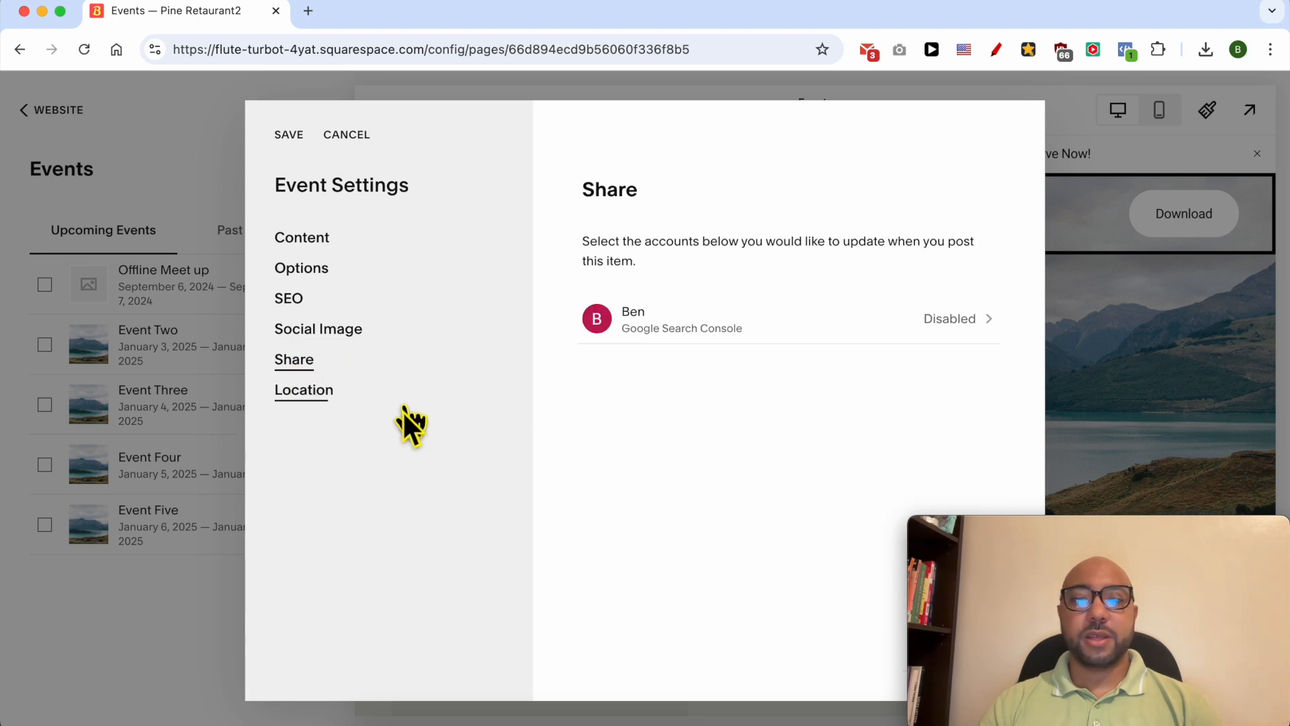
- Check the location details of the Offline Meet up event and save its event settings
click(316, 394)
scroll(709, 378, down, 1)
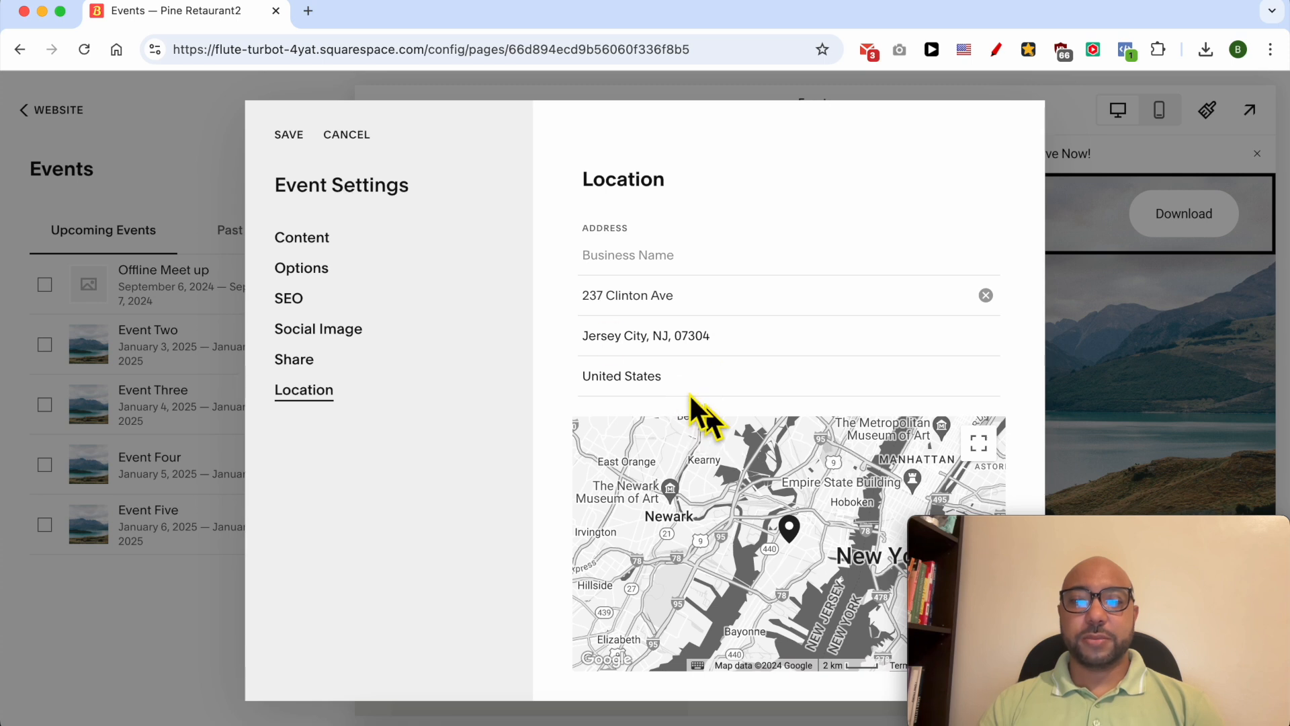
click(289, 137)
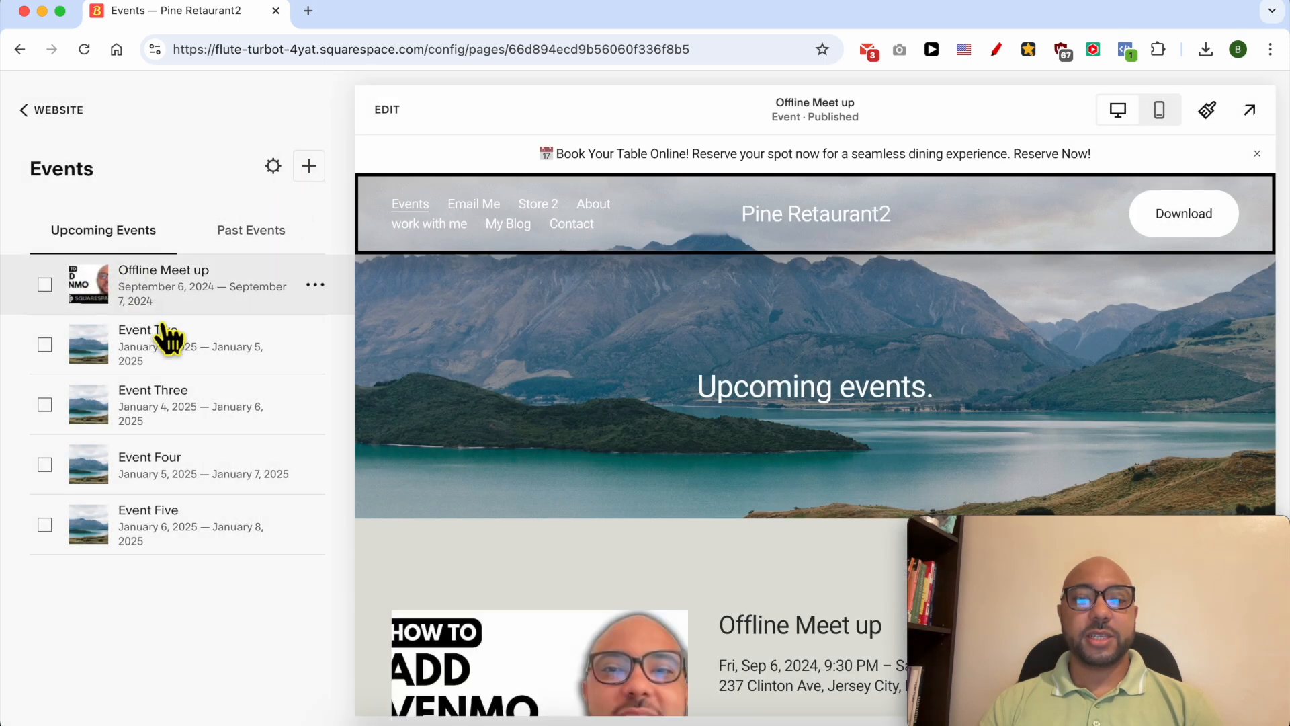
- Review the Offline Meet up event with its featured image in the page preview, and view the past events list
scroll(627, 446, down, 5)
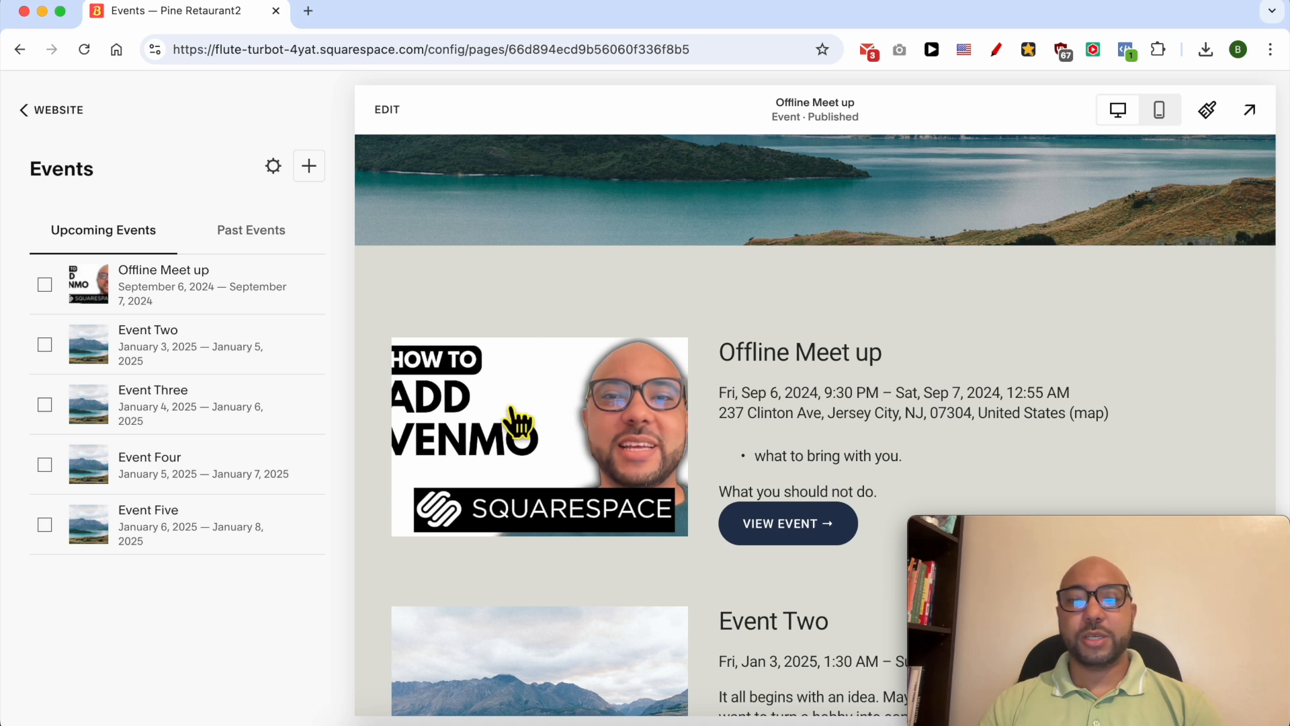
scroll(576, 393, down, 1)
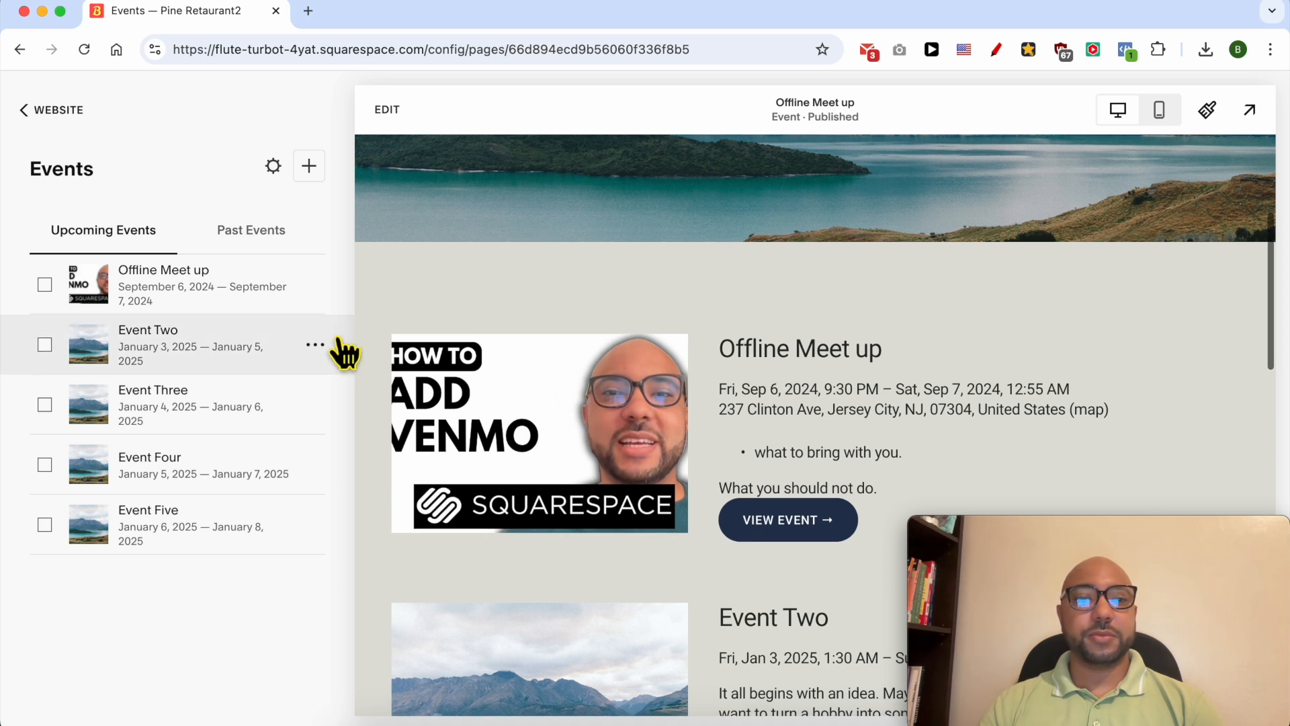
click(252, 232)
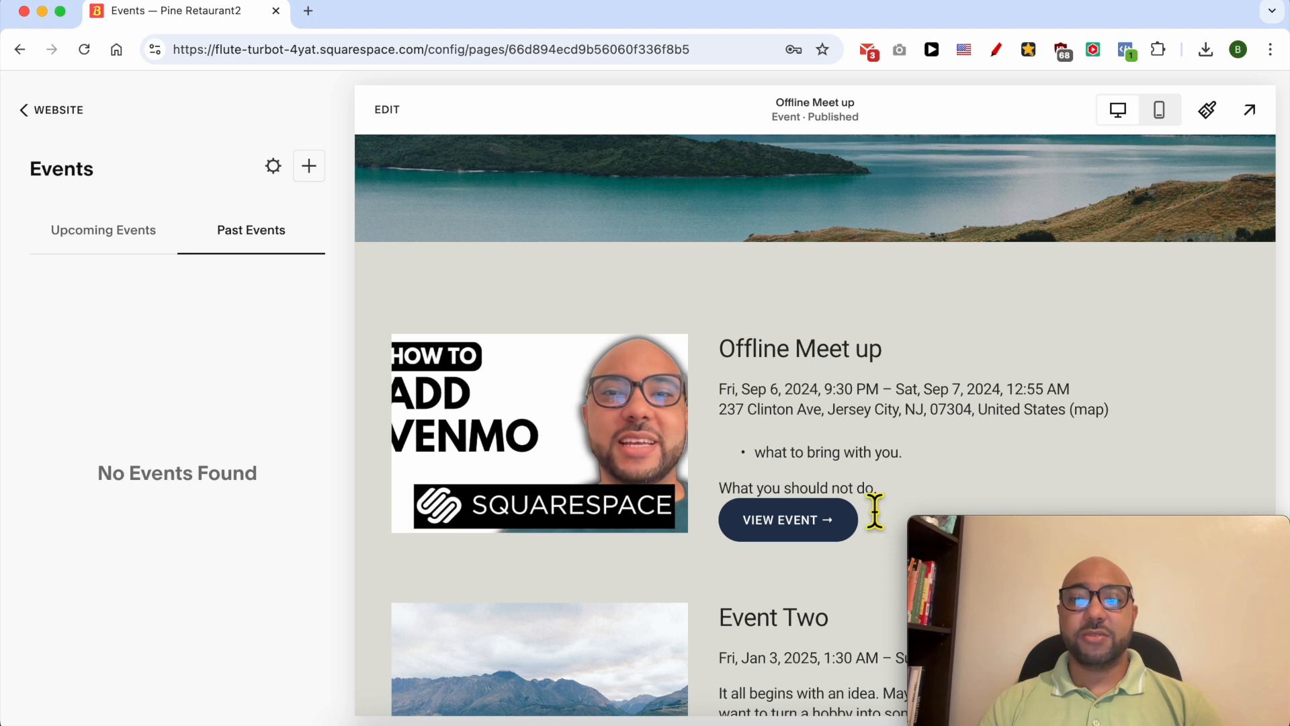
- Review the event list's page title, navigation title and URL slug, and try switching Enable Page off and back on
click(272, 167)
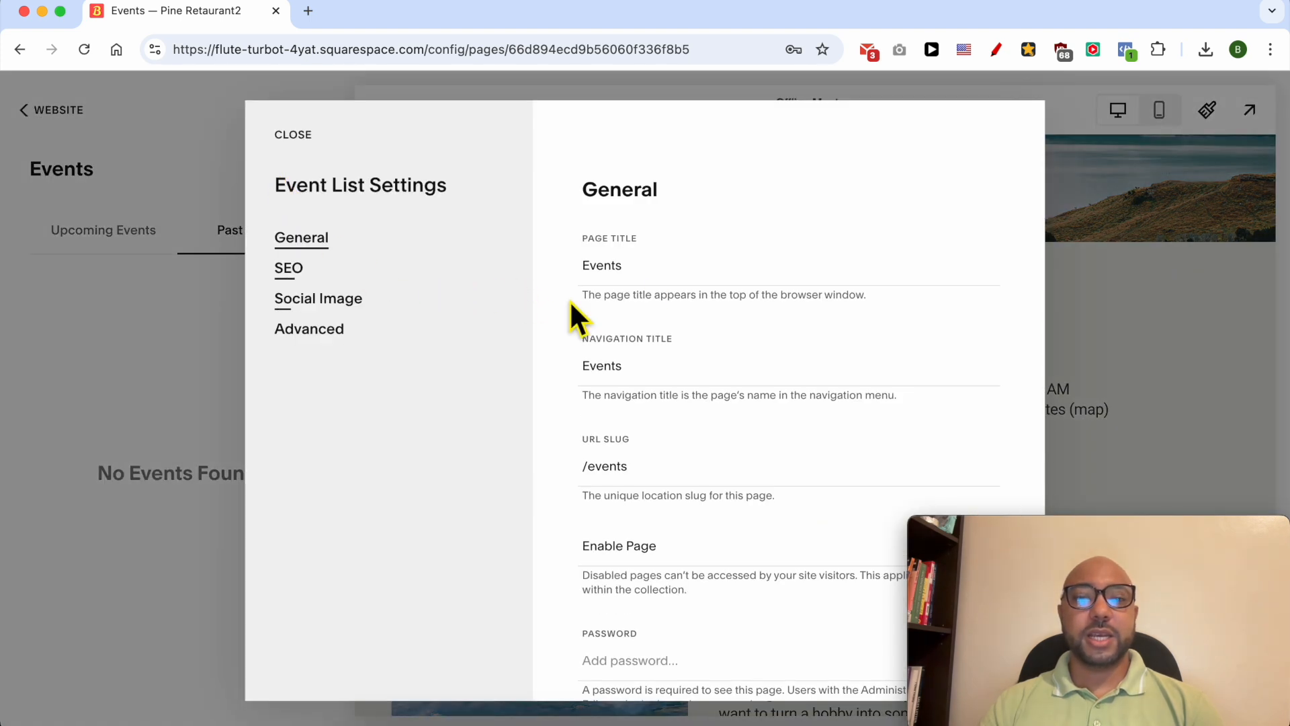
double_click(677, 279)
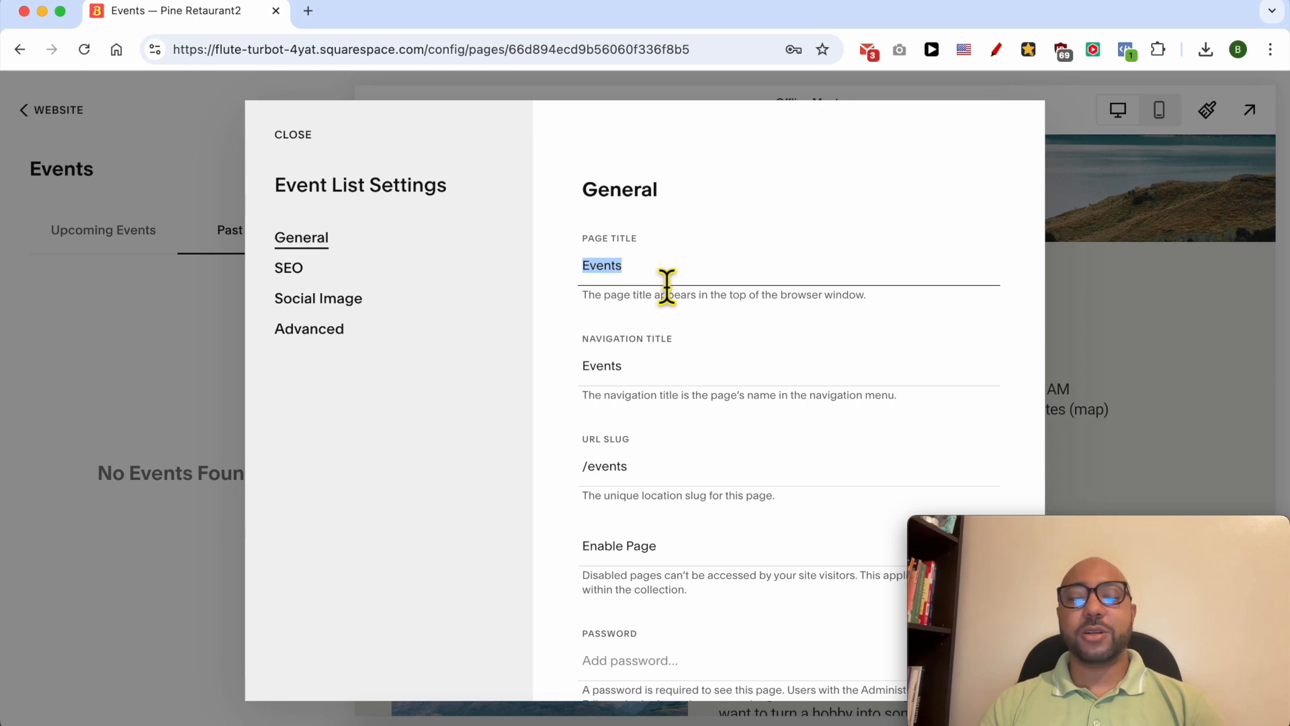
double_click(655, 377)
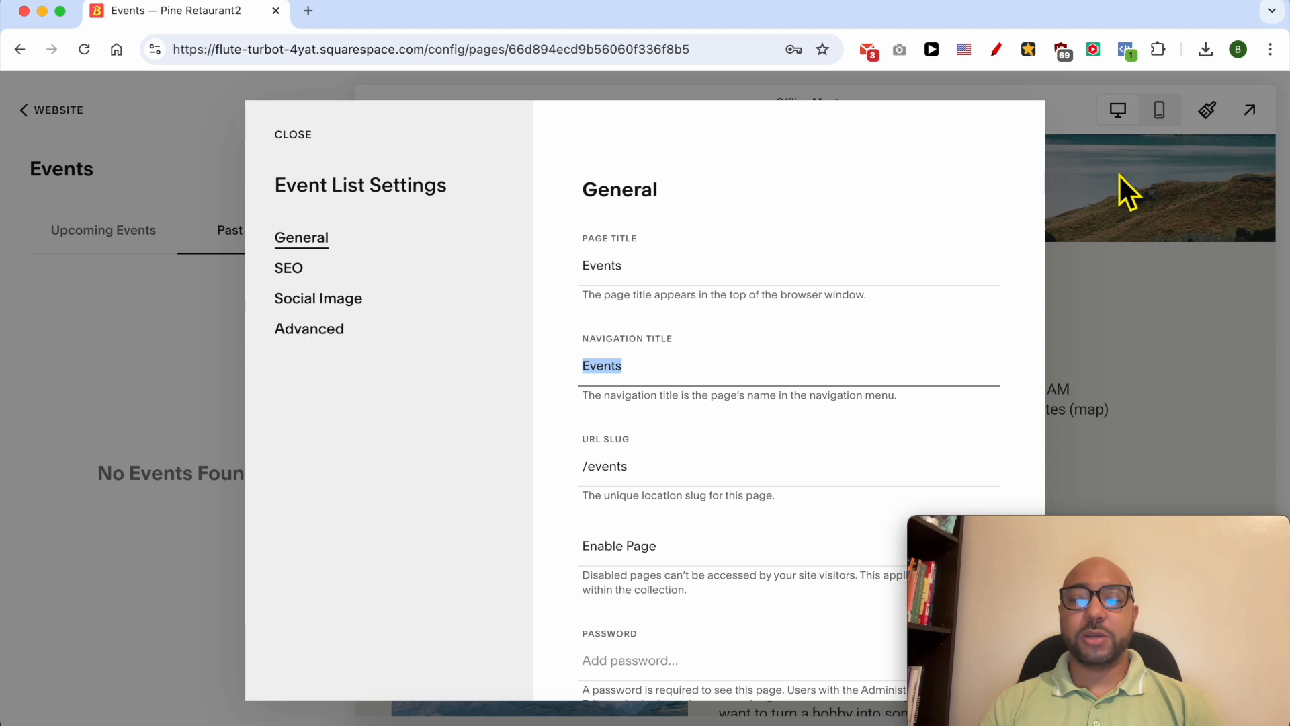
double_click(670, 481)
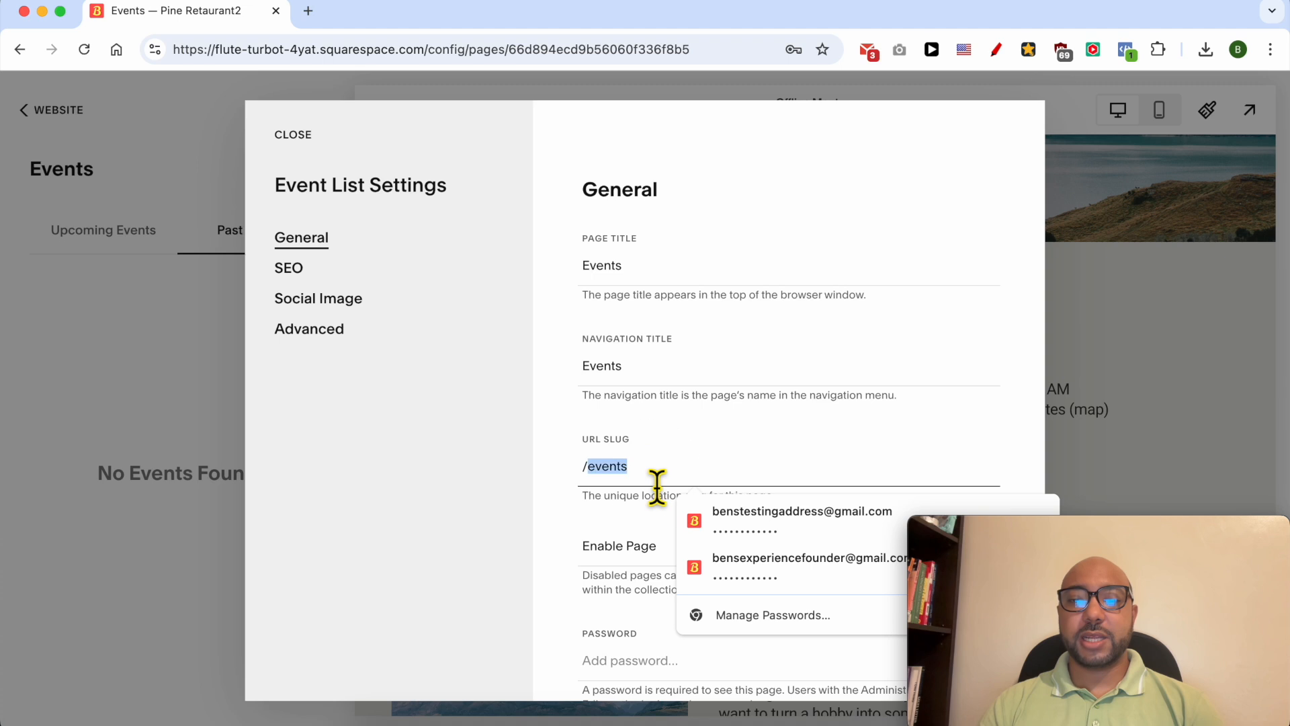
scroll(558, 504, down, 3)
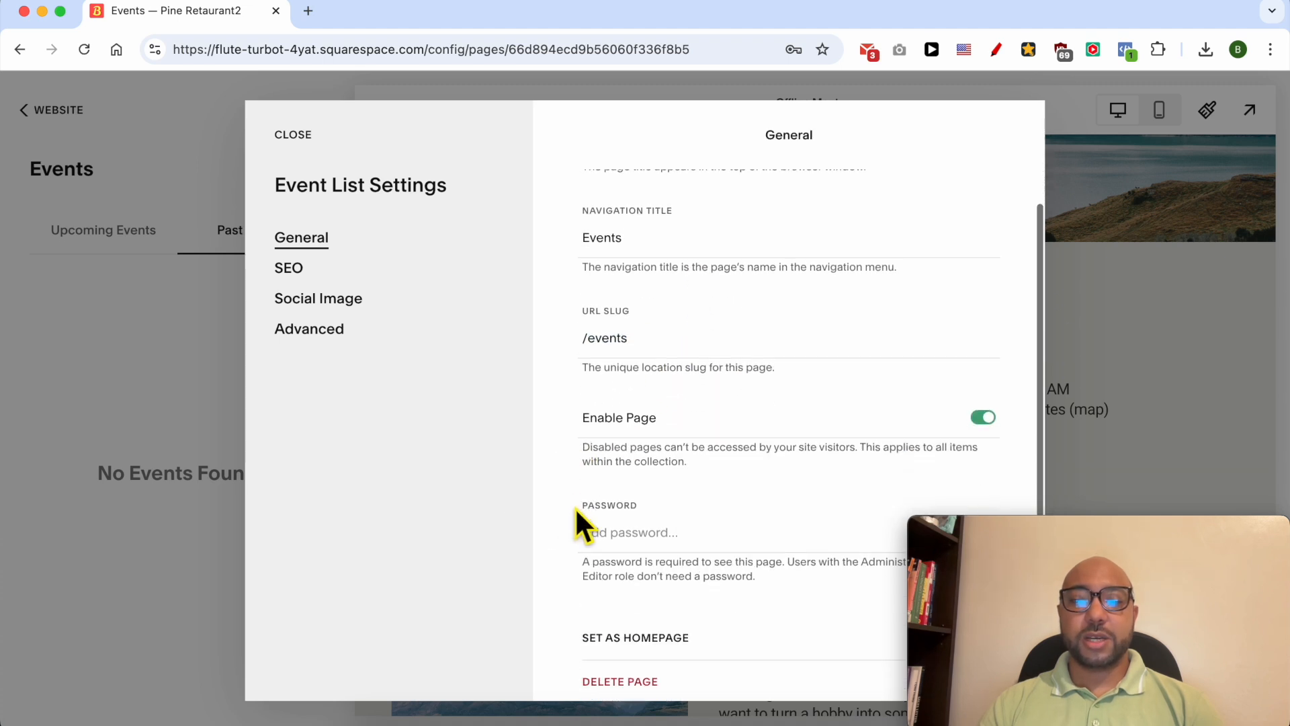
click(983, 391)
click(984, 391)
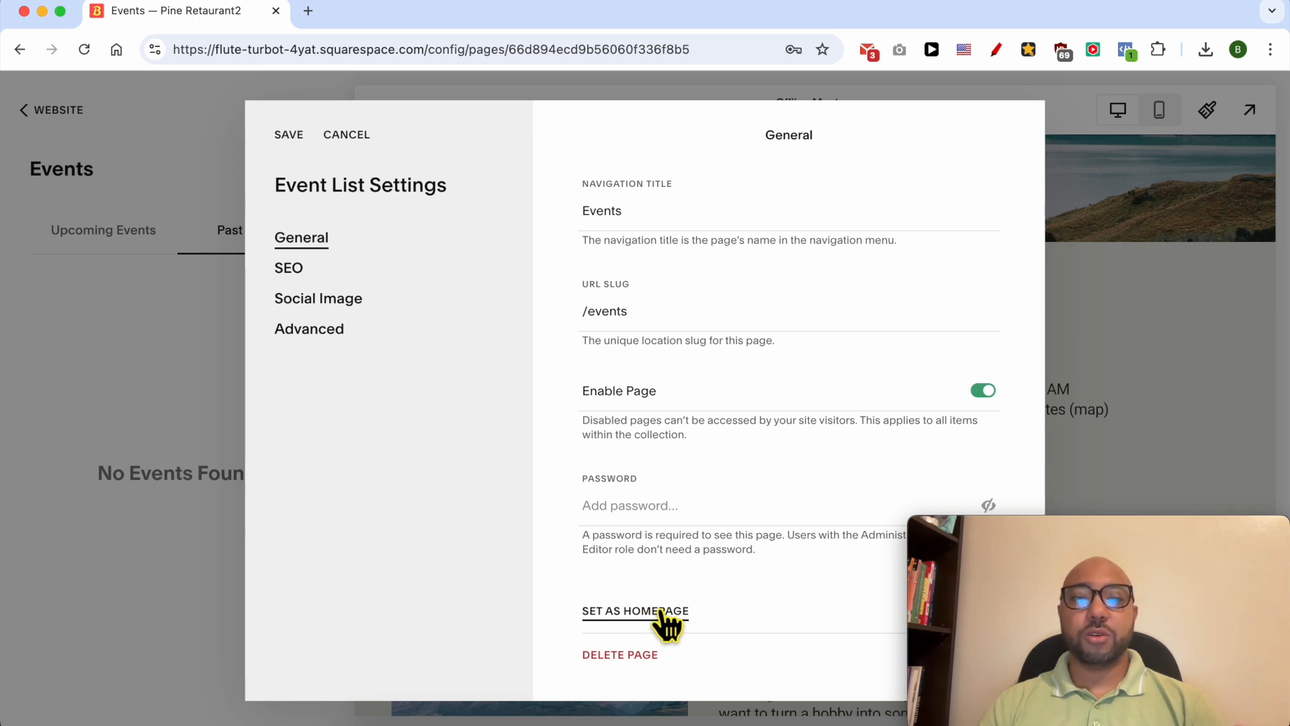
- Review the event list's advanced options for categories and page header code injection, and leave the settings without saving
click(312, 331)
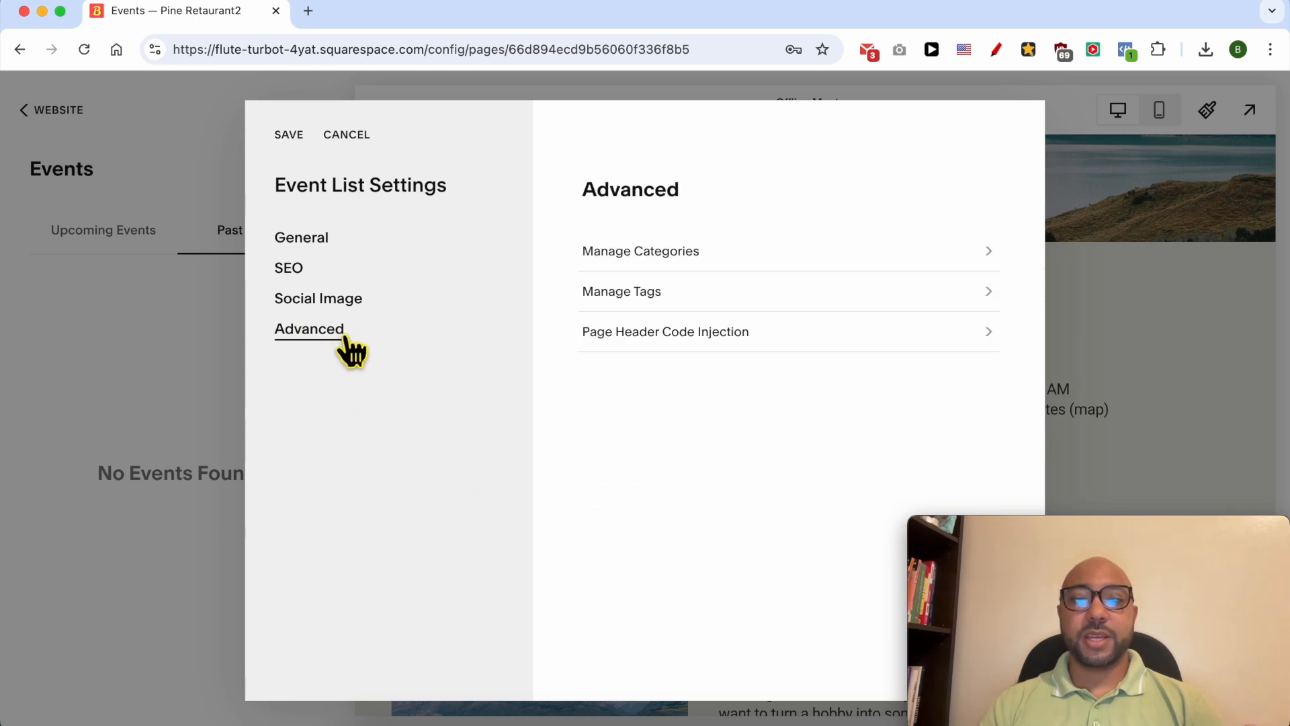
click(613, 260)
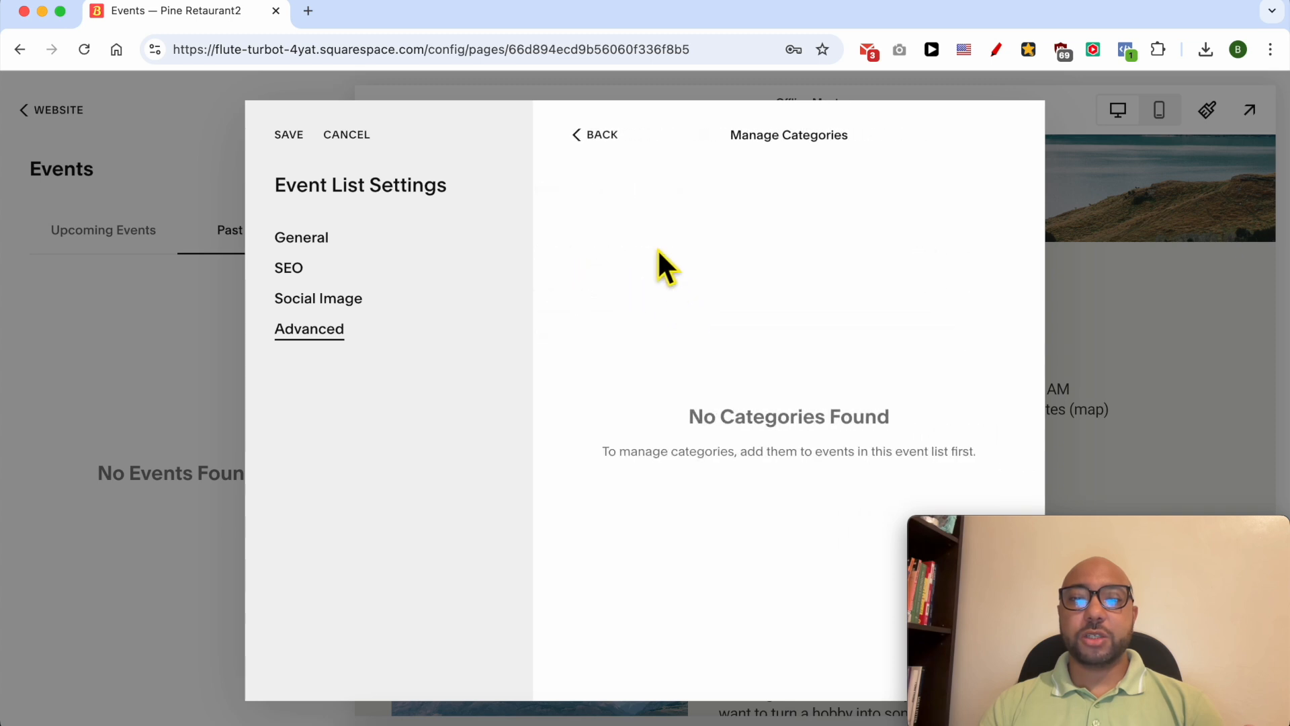
click(603, 135)
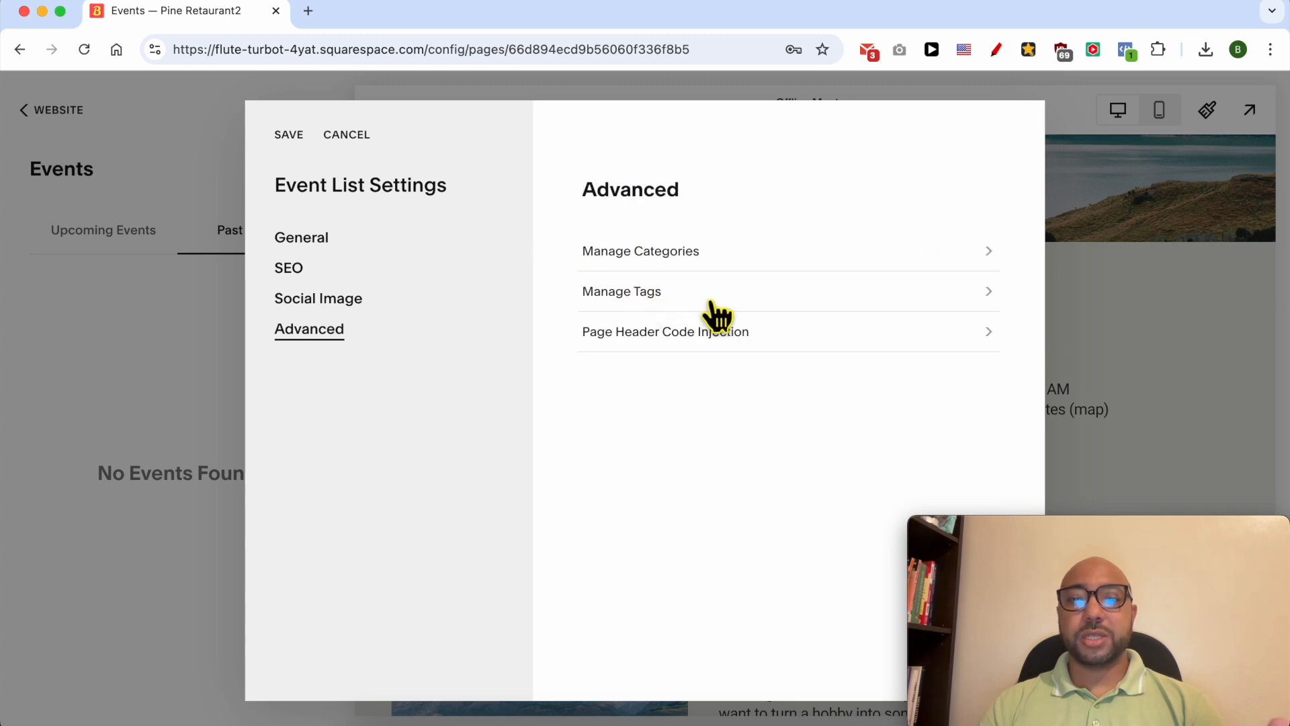
click(679, 340)
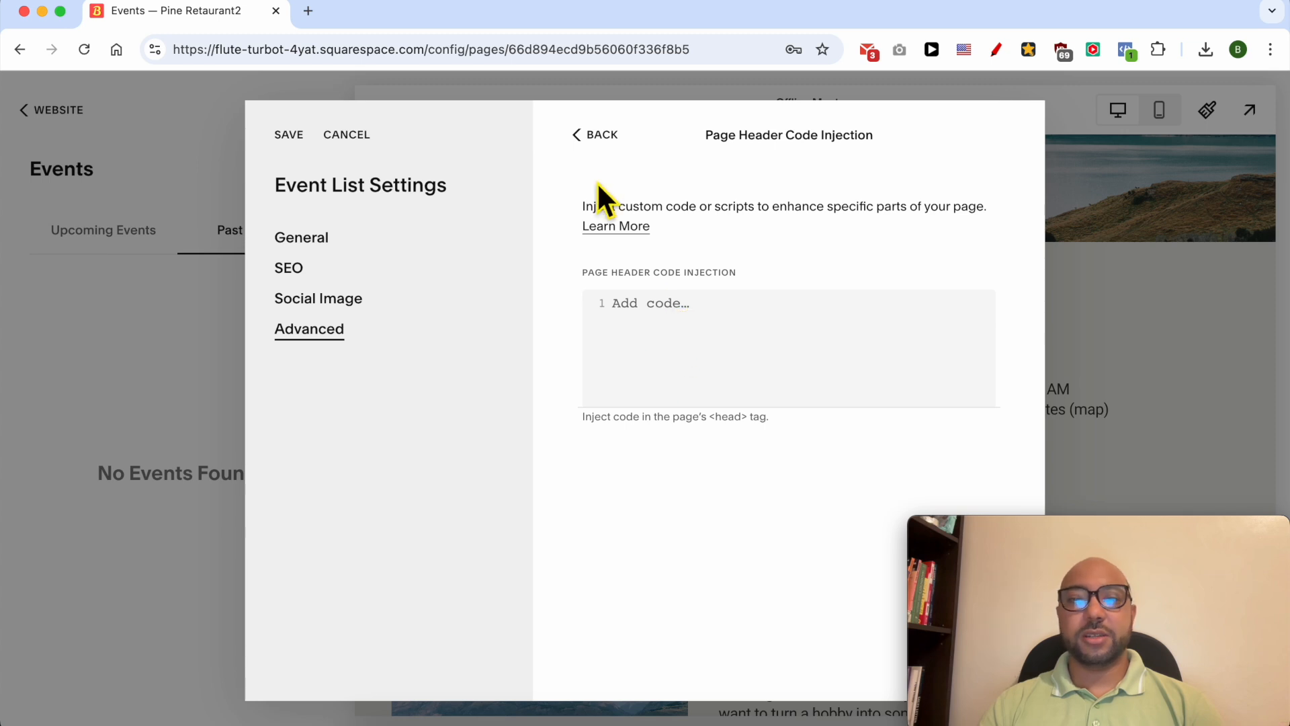
click(333, 139)
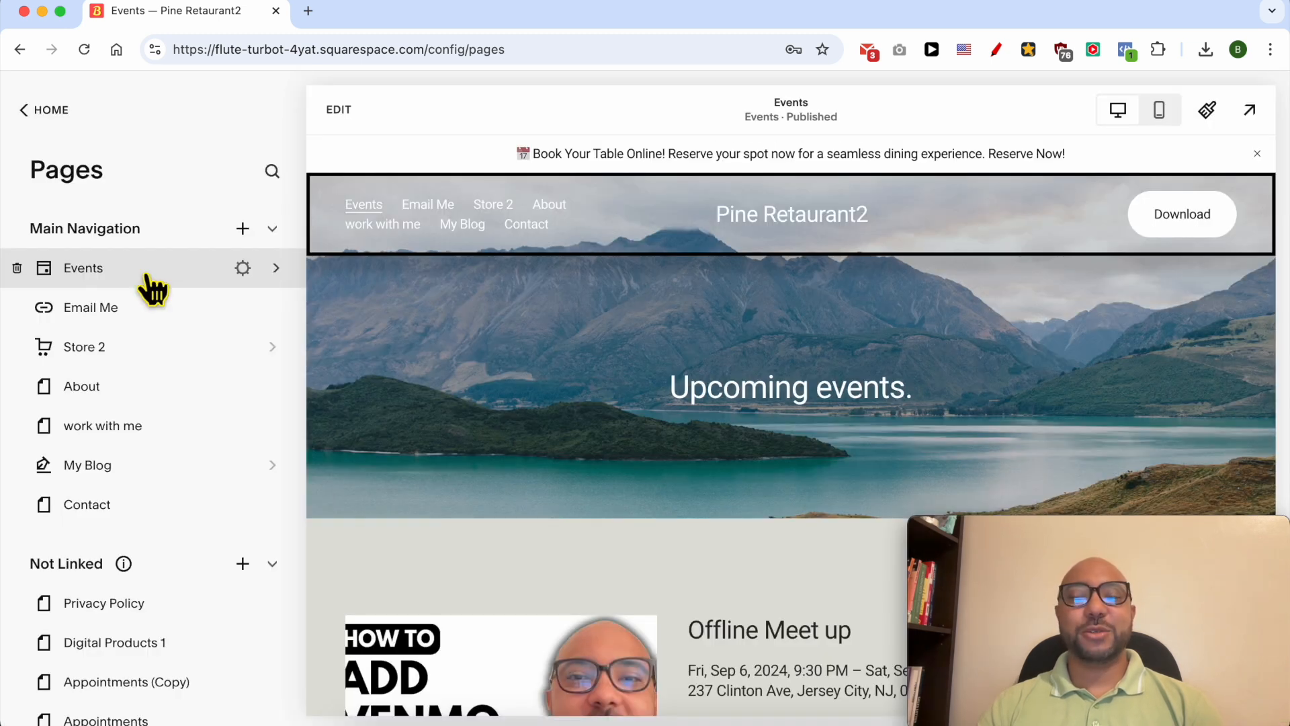